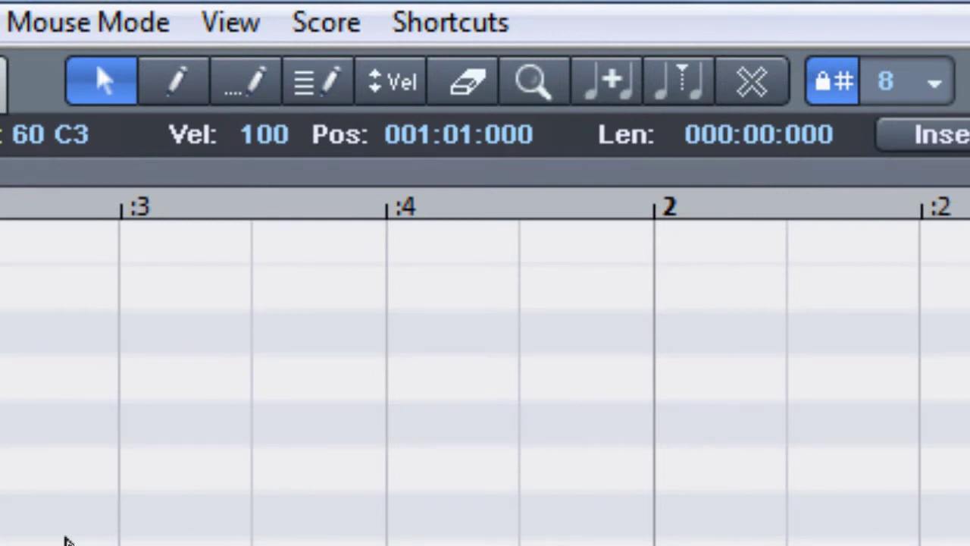
# - Activate each of the three pencil mouse modes in turn and return to the selection mode
pyautogui.click(177, 85)
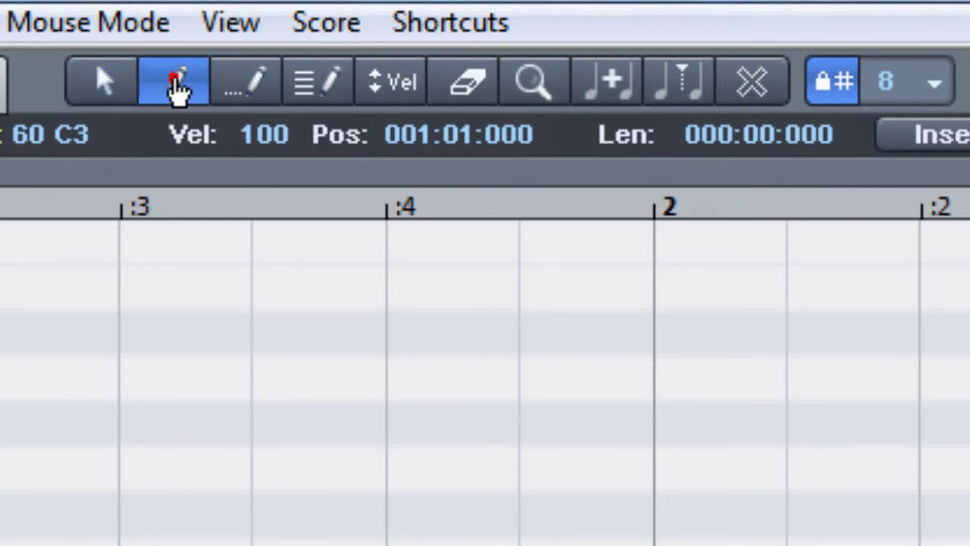
pyautogui.click(274, 80)
pyautogui.click(312, 79)
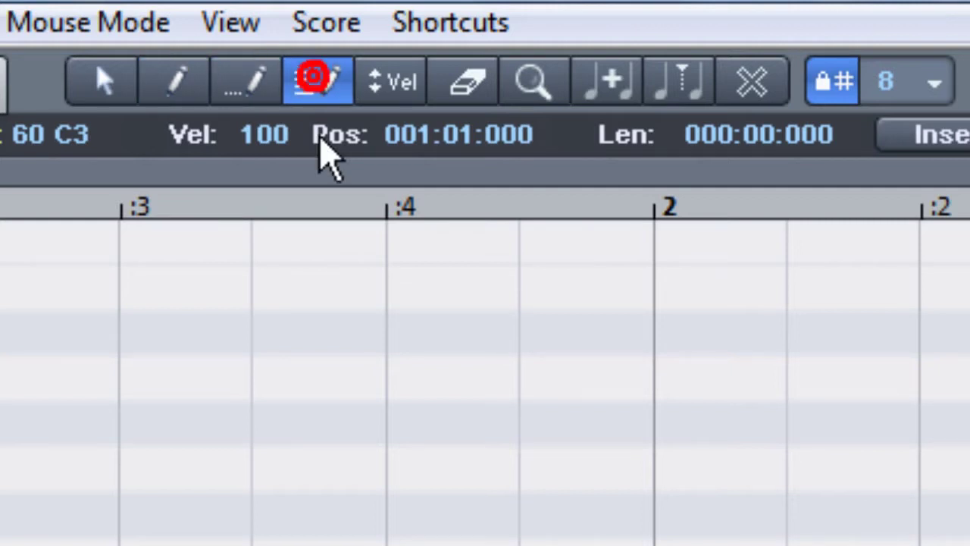
pyautogui.click(108, 85)
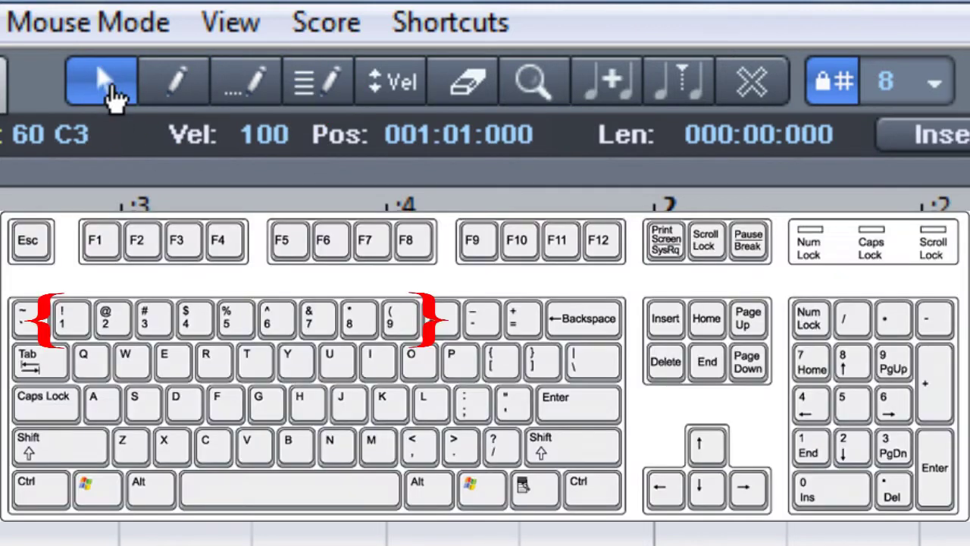
# - Cycle through mouse modes 2 to 9 and back down to mode 1
pyautogui.press('2')
pyautogui.press('3')
pyautogui.press('4')
pyautogui.press('5')
pyautogui.press('6')
pyautogui.press('7')
pyautogui.press('8')
pyautogui.press('9')
pyautogui.press('8')
pyautogui.press('7')
pyautogui.press('6')
pyautogui.press('5')
pyautogui.press('4')
pyautogui.press('3')
pyautogui.press('2')
pyautogui.press('1')
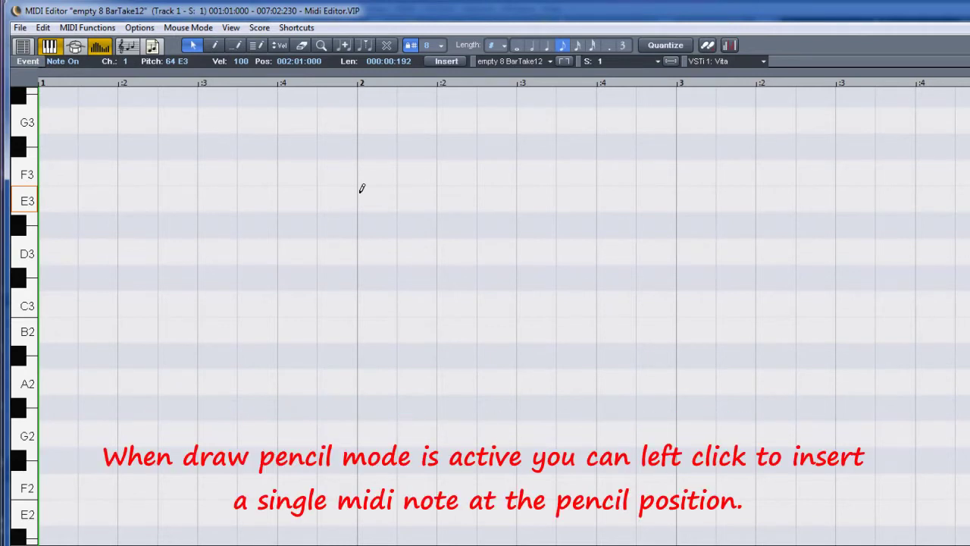
# - Using temporary draw mode, insert single eighth notes on E3, D3 and B2 at the start of bar 2 and deselect them
pyautogui.click(361, 191)
pyautogui.click(374, 252)
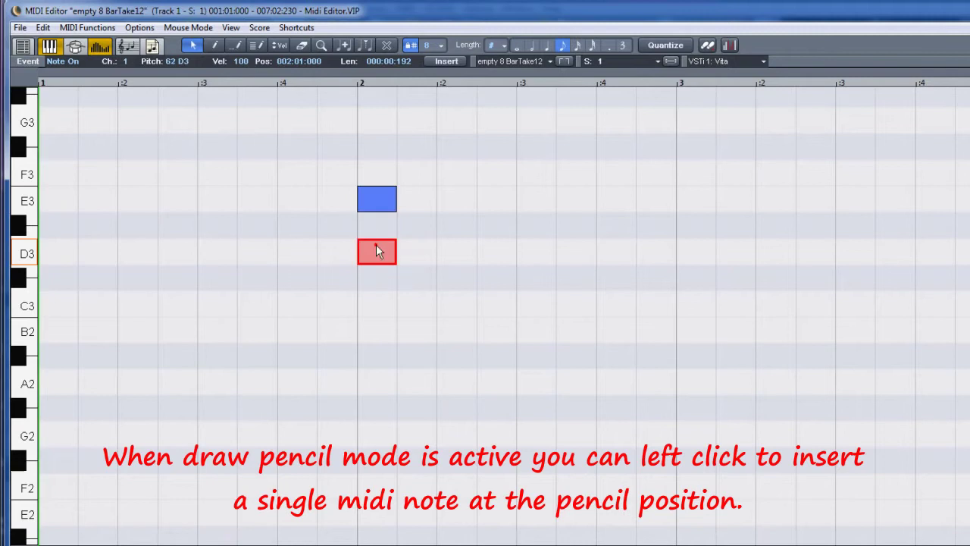
pyautogui.click(368, 326)
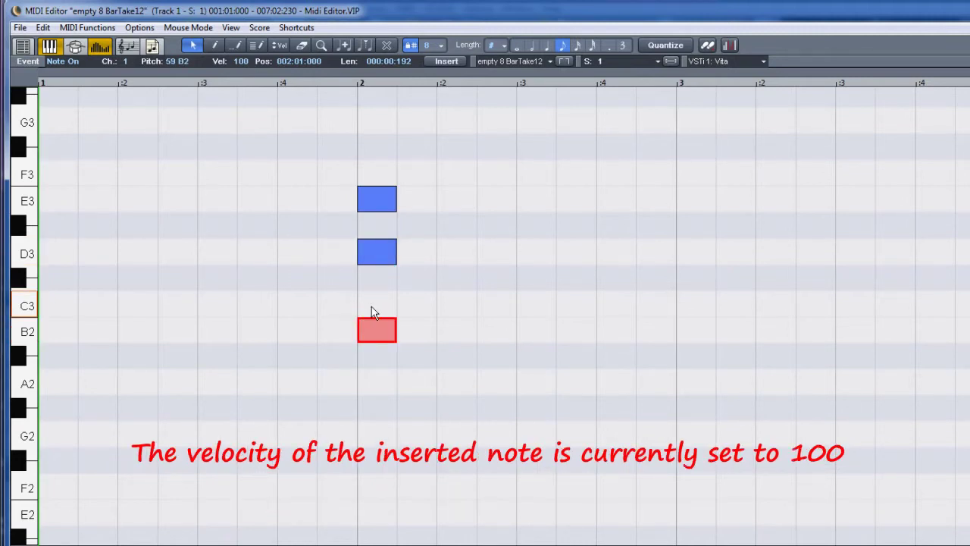
pyautogui.click(372, 307)
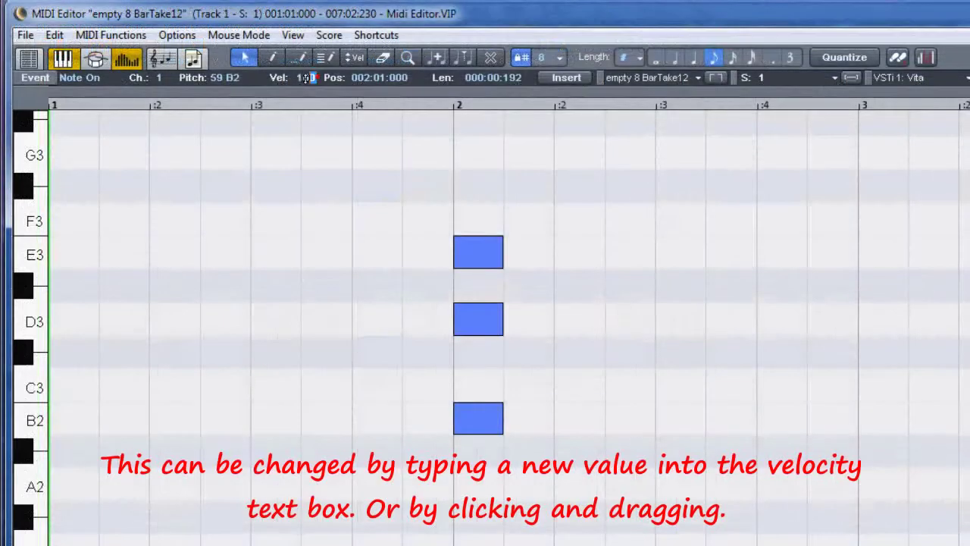
# - Set the velocity for newly inserted notes to 80
pyautogui.click(236, 61)
pyautogui.write('90')
pyautogui.moveTo(307, 78); pyautogui.dragTo(319, 169)
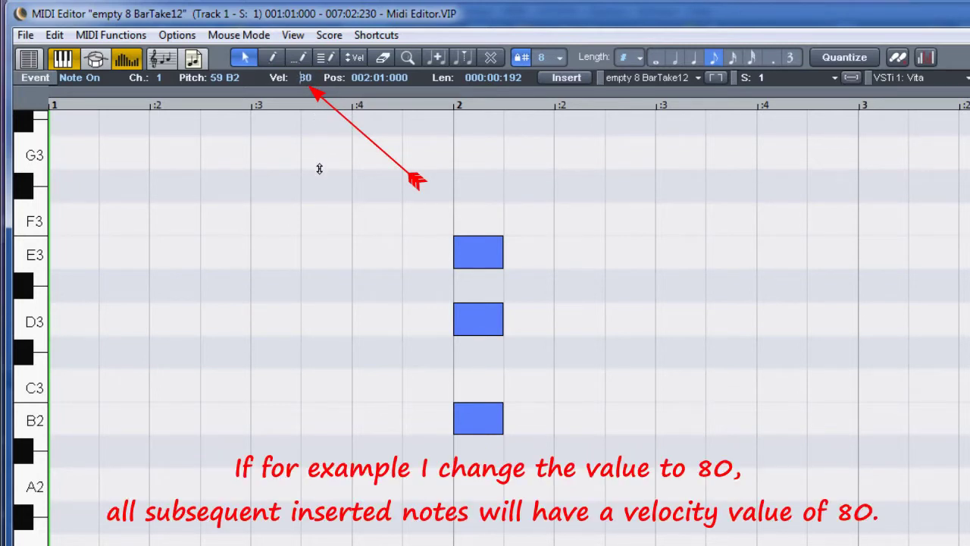
# - Insert single eighth notes on E3, D3 and B2 at beat 2 of bar 2
pyautogui.click(565, 243)
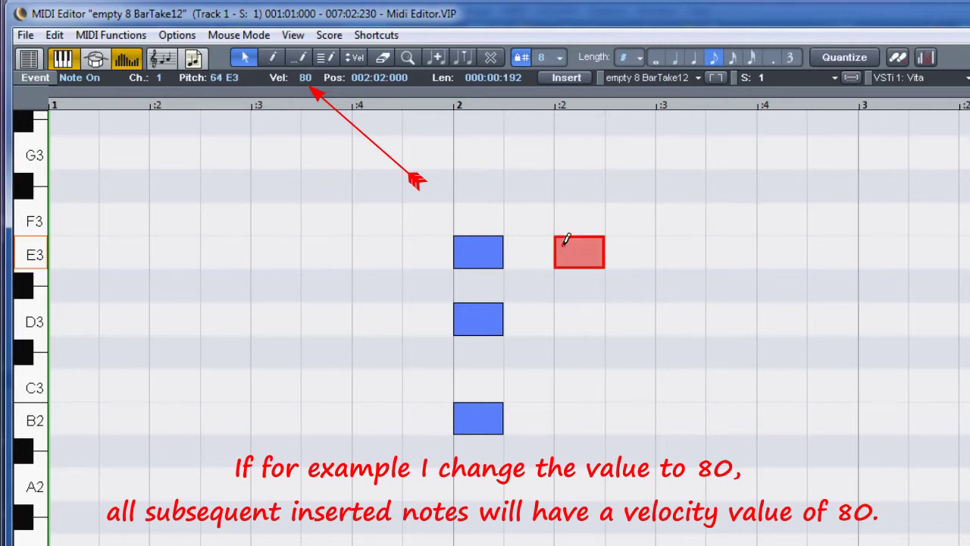
pyautogui.click(564, 311)
pyautogui.click(570, 412)
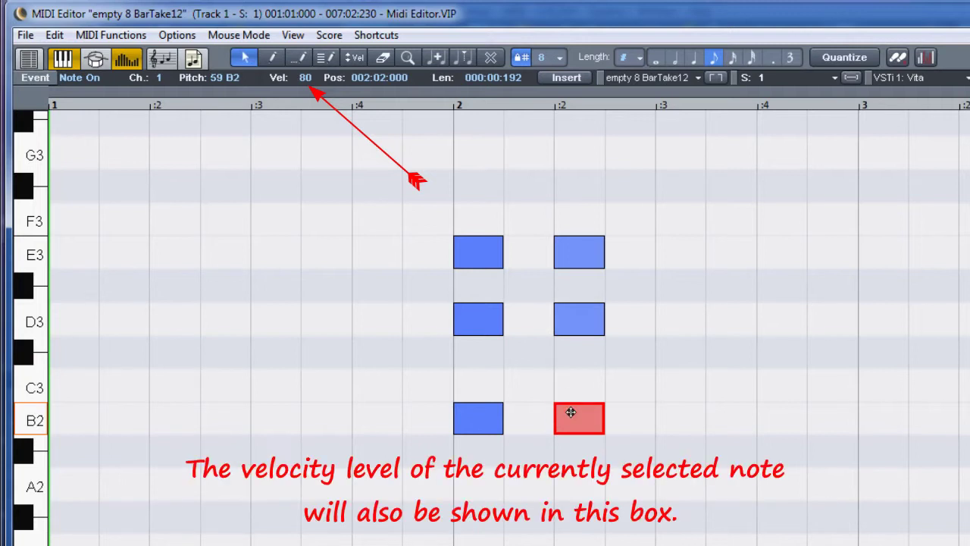
# - Select the inserted notes one after another to check the velocity of each
pyautogui.click(573, 317)
pyautogui.click(574, 255)
pyautogui.click(475, 255)
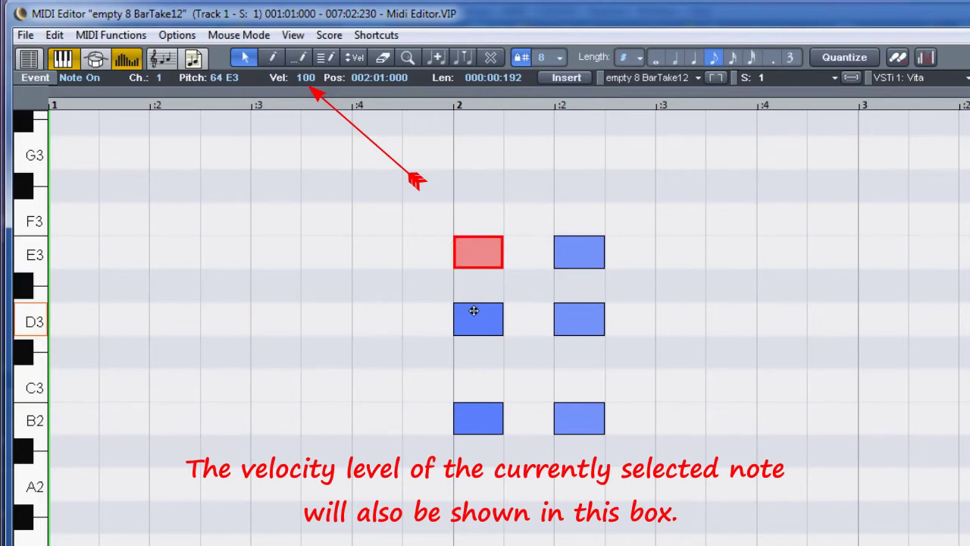
pyautogui.click(471, 314)
pyautogui.click(482, 415)
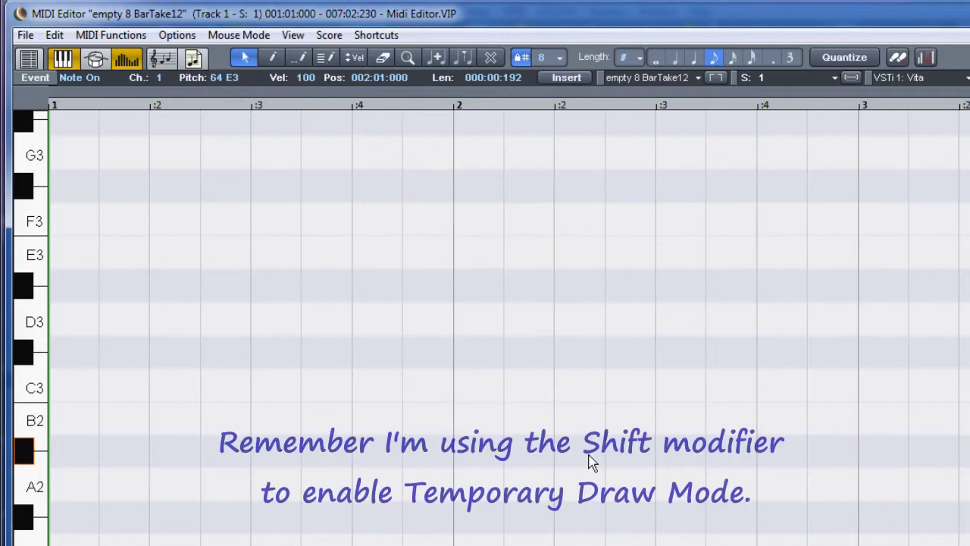
# - Draw long notes on C3, E3 and A2 from the start of bar 2, each 000:03:192 long
pyautogui.moveTo(459, 369); pyautogui.dragTo(806, 385)
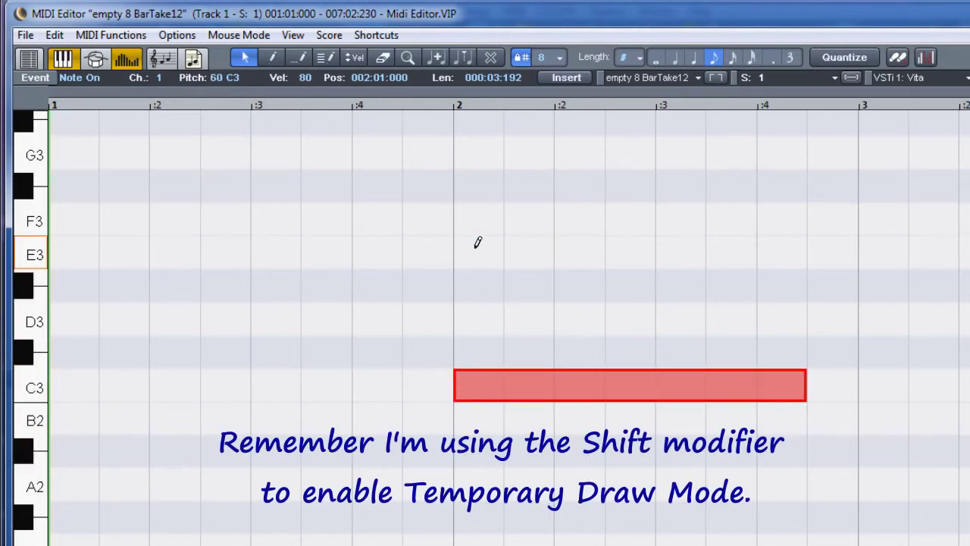
pyautogui.moveTo(455, 241); pyautogui.dragTo(805, 258)
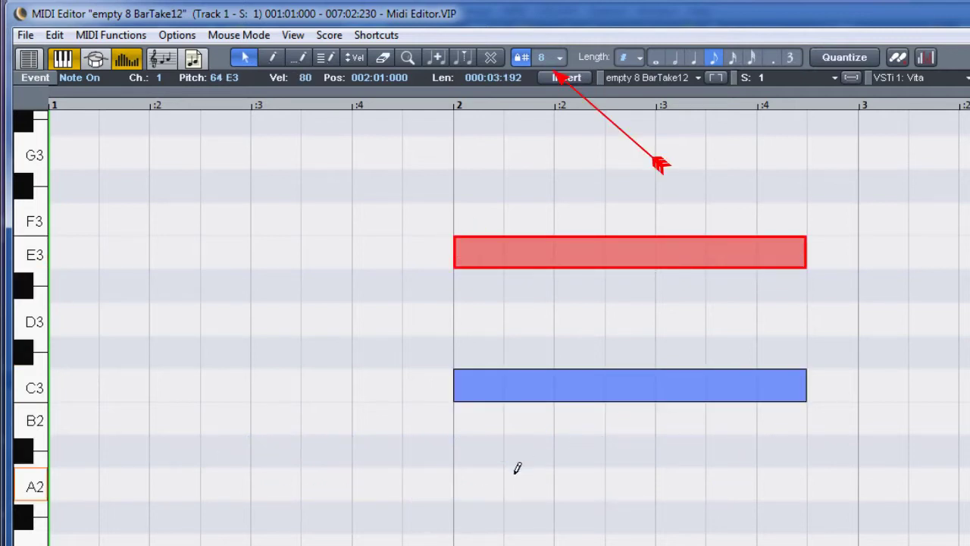
pyautogui.moveTo(479, 471)
pyautogui.mouseDown()
pyautogui.moveTo(725, 455)
pyautogui.moveTo(808, 462)
pyautogui.moveTo(805, 471)
pyautogui.mouseUp()
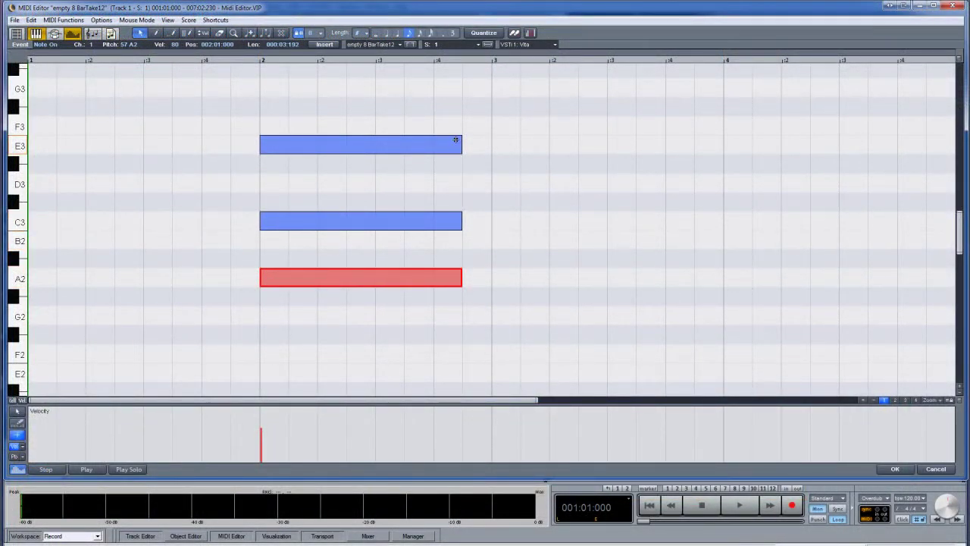
# - Select the three long notes, adjust their end and start edges together, and clear the selection
pyautogui.moveTo(455, 118); pyautogui.dragTo(367, 284)
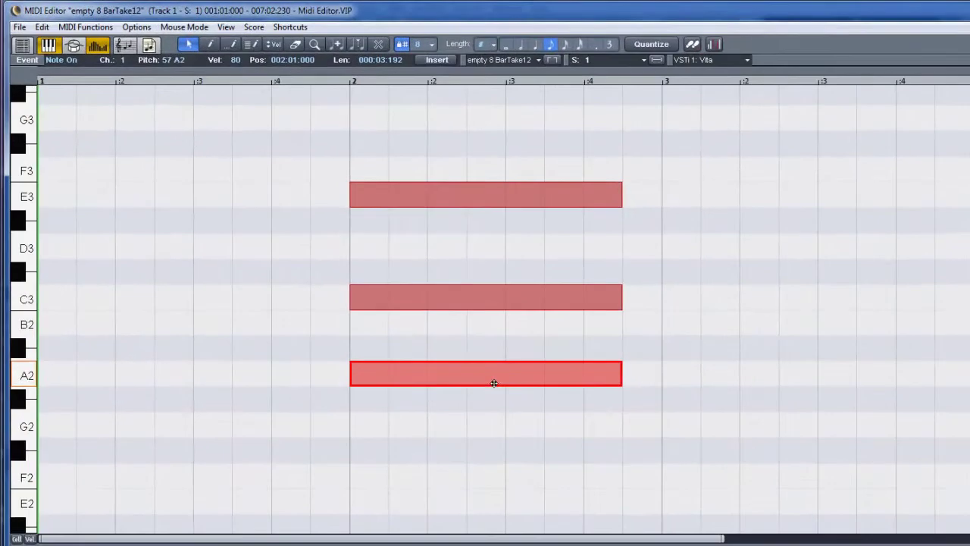
pyautogui.moveTo(623, 372)
pyautogui.mouseDown()
pyautogui.moveTo(497, 370)
pyautogui.moveTo(612, 374)
pyautogui.mouseUp()
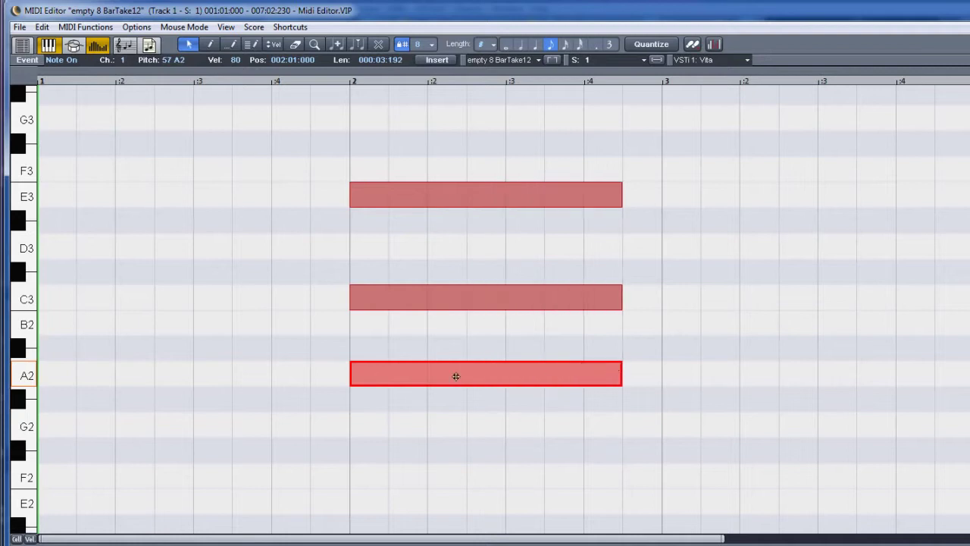
pyautogui.moveTo(347, 378)
pyautogui.mouseDown()
pyautogui.moveTo(446, 377)
pyautogui.moveTo(354, 382)
pyautogui.mouseUp()
pyautogui.click(394, 355)
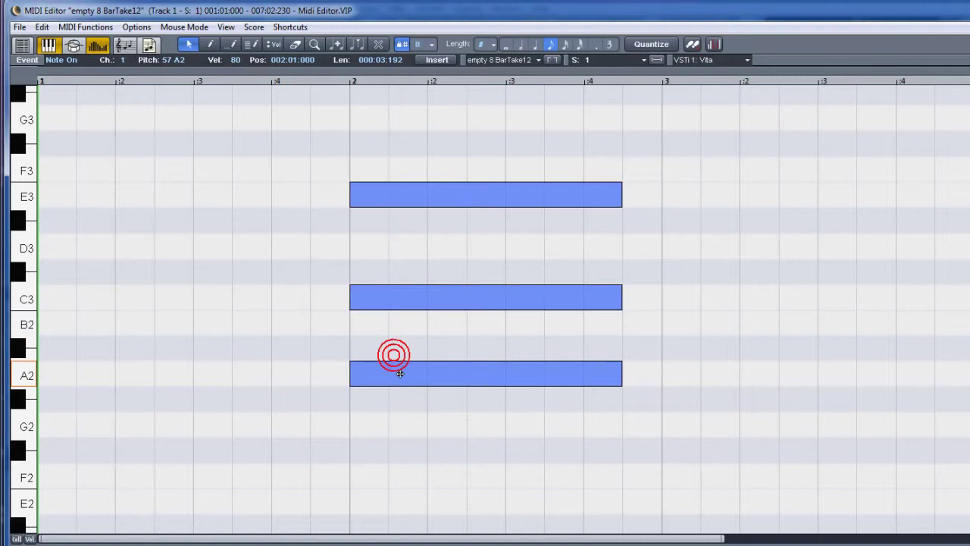
# - Delete the long notes on A2, C3 and E3
pyautogui.doubleClick(398, 376)
pyautogui.doubleClick(403, 306)
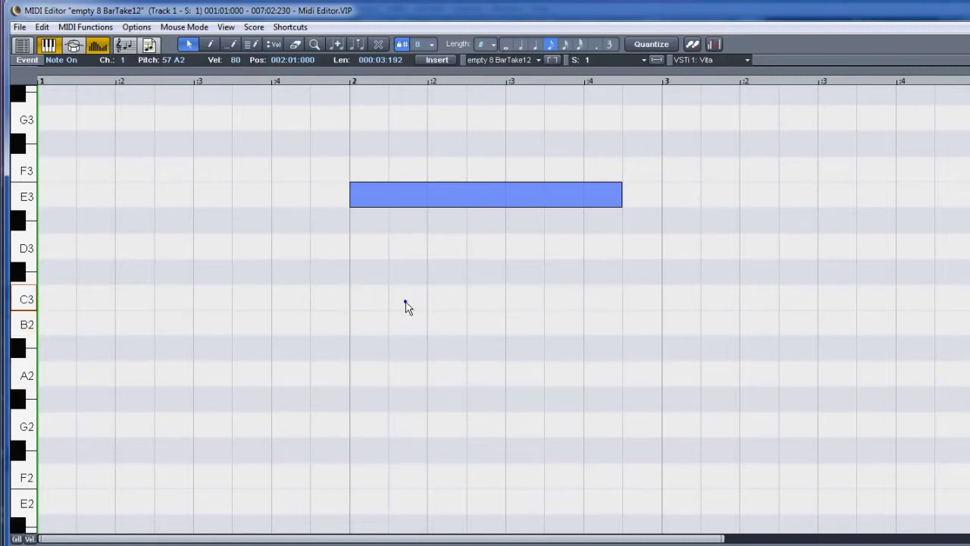
pyautogui.doubleClick(405, 197)
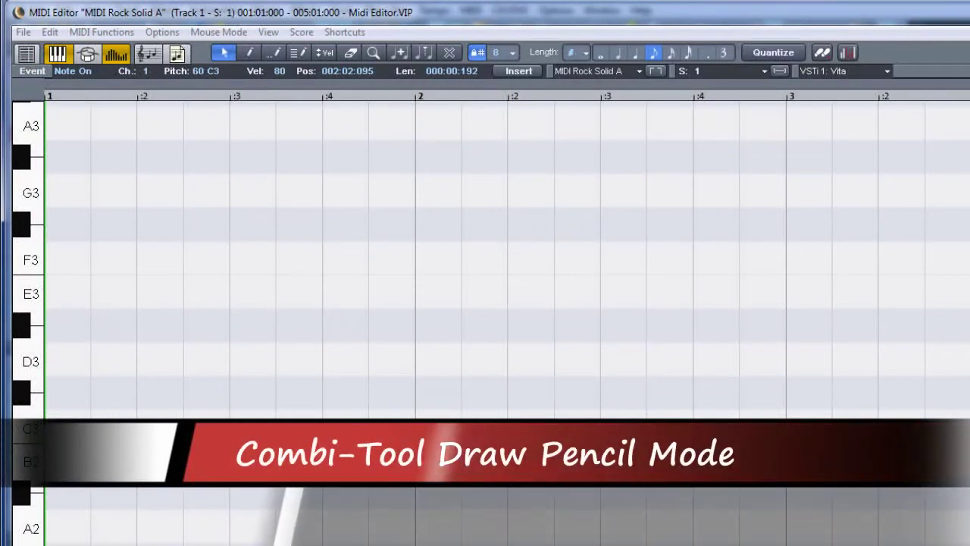
# - Activate Draw Pencil mode and insert single eighth notes on G3, F3 and D3 at the start of bar 2
pyautogui.click(250, 54)
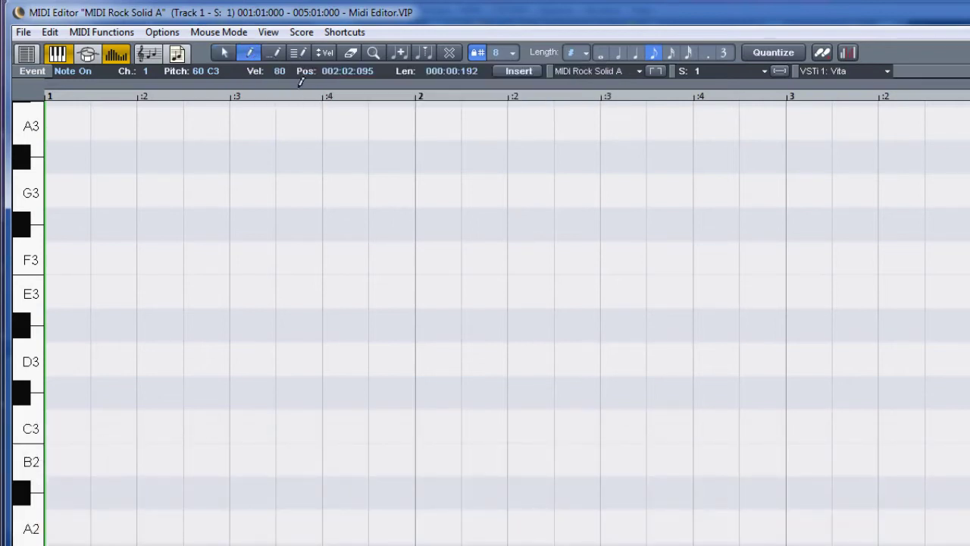
pyautogui.click(425, 181)
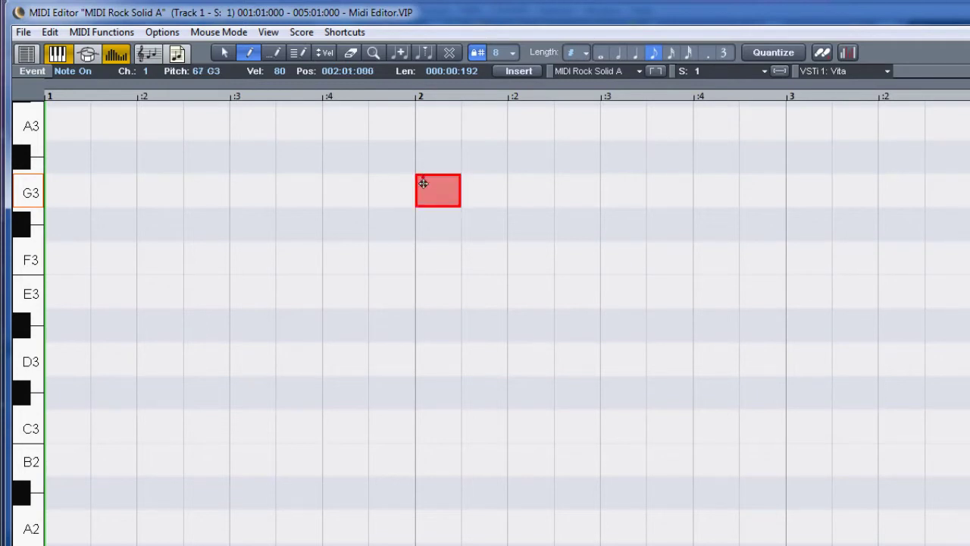
pyautogui.click(426, 254)
pyautogui.click(428, 344)
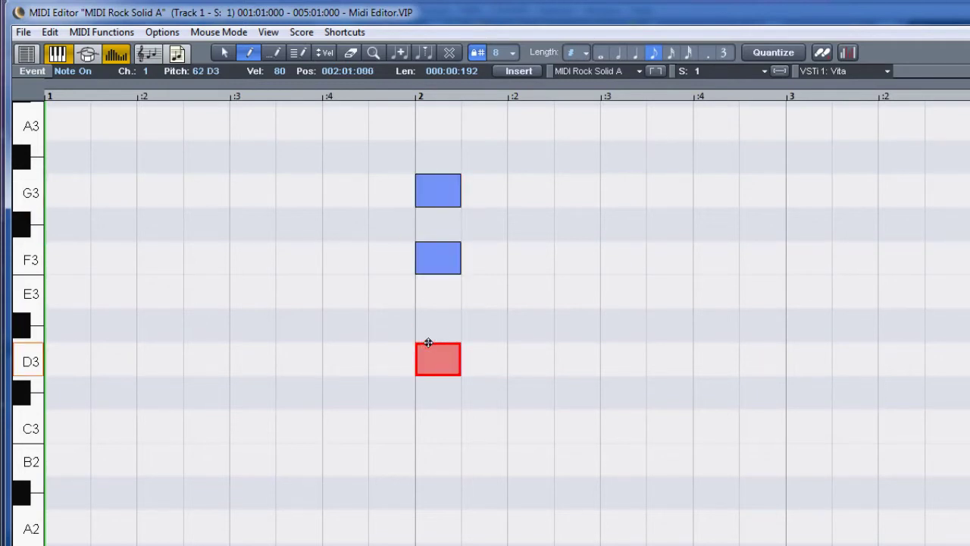
# - Undo the three note insertions on G3, F3 and D3
pyautogui.hotkey('ctrl', 'z')
pyautogui.hotkey('ctrl', 'z')
pyautogui.hotkey('ctrl', 'z')
# - Draw two-beat notes on D3, F3 and G3 from the start of bar 2
pyautogui.moveTo(422, 344); pyautogui.dragTo(590, 354)
pyautogui.moveTo(419, 250); pyautogui.dragTo(588, 253)
pyautogui.moveTo(421, 186); pyautogui.dragTo(586, 180)
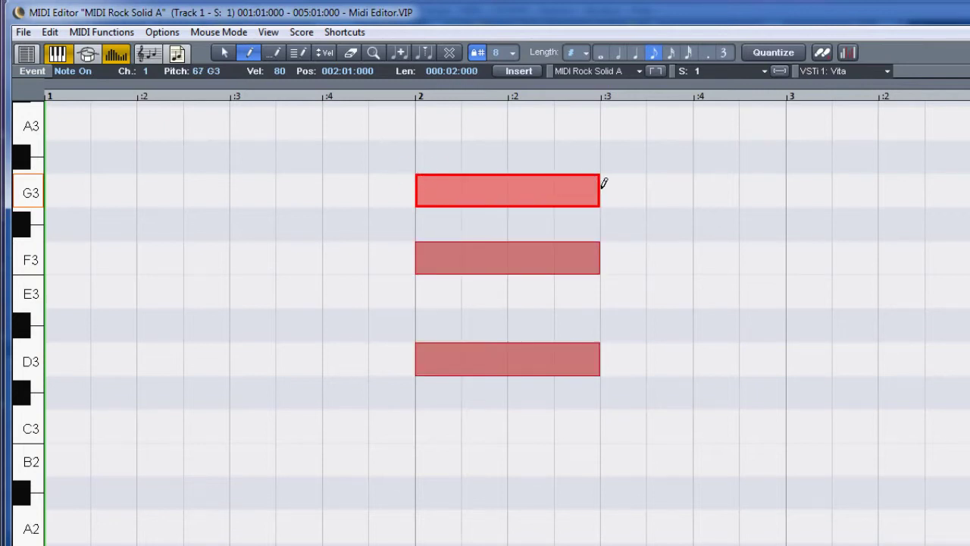
# - Extend the three notes to the start of bar 3 and move their starts to about 001:04:210 with snapping temporarily disabled
pyautogui.moveTo(601, 186); pyautogui.dragTo(780, 178)
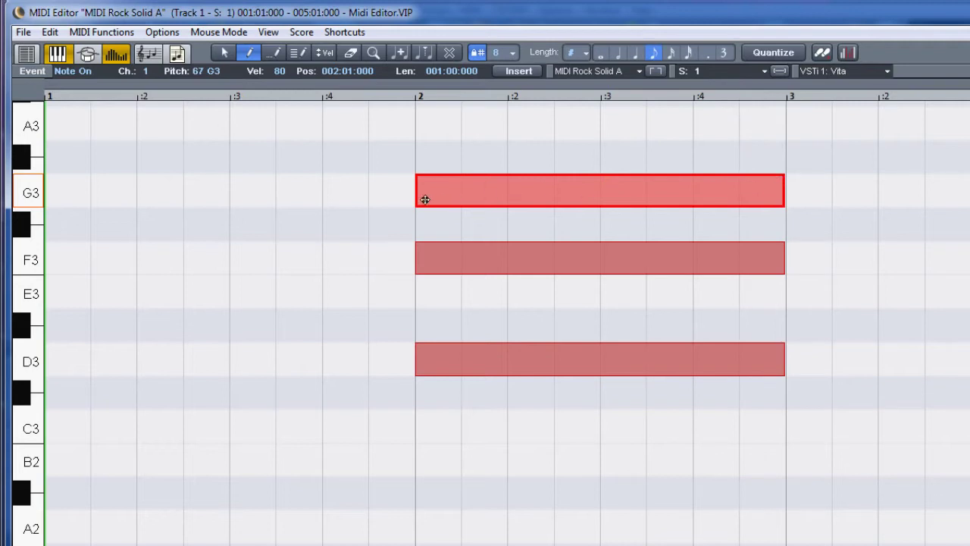
pyautogui.moveTo(413, 188); pyautogui.dragTo(319, 190)
pyautogui.press('alt')
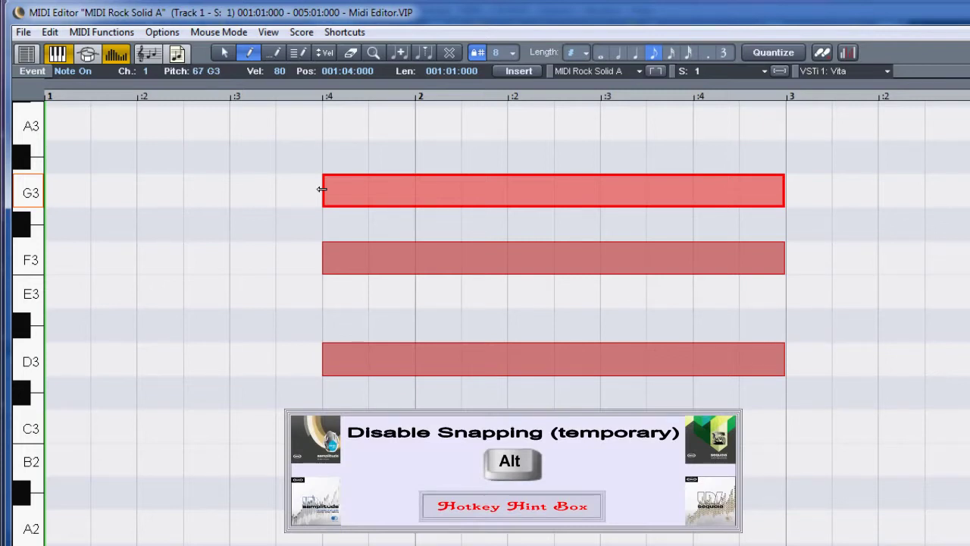
pyautogui.moveTo(324, 189); pyautogui.dragTo(371, 201)
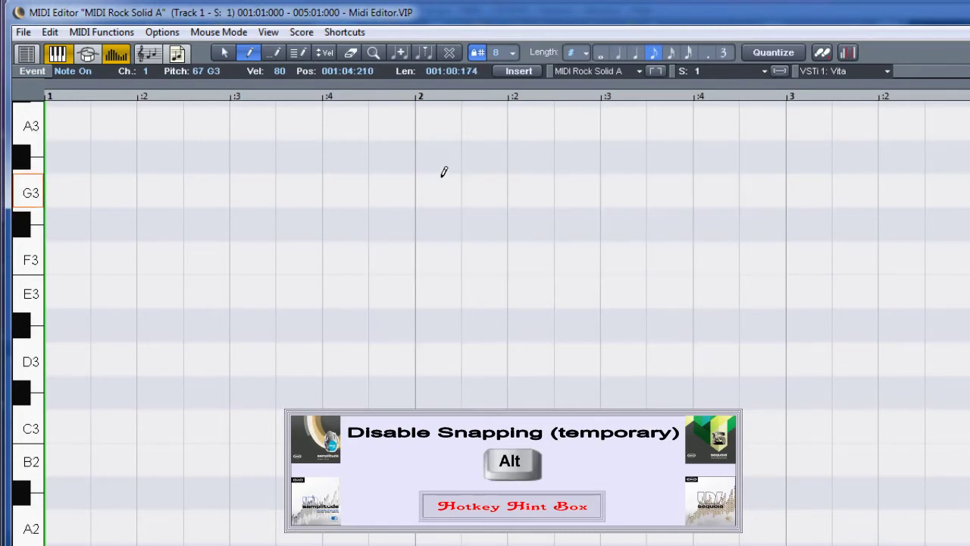
# - With snapping temporarily disabled, insert notes on G3, F3 and D3 at about 002:01:107, 002:01:288 and 002:02:085
pyautogui.click(443, 174)
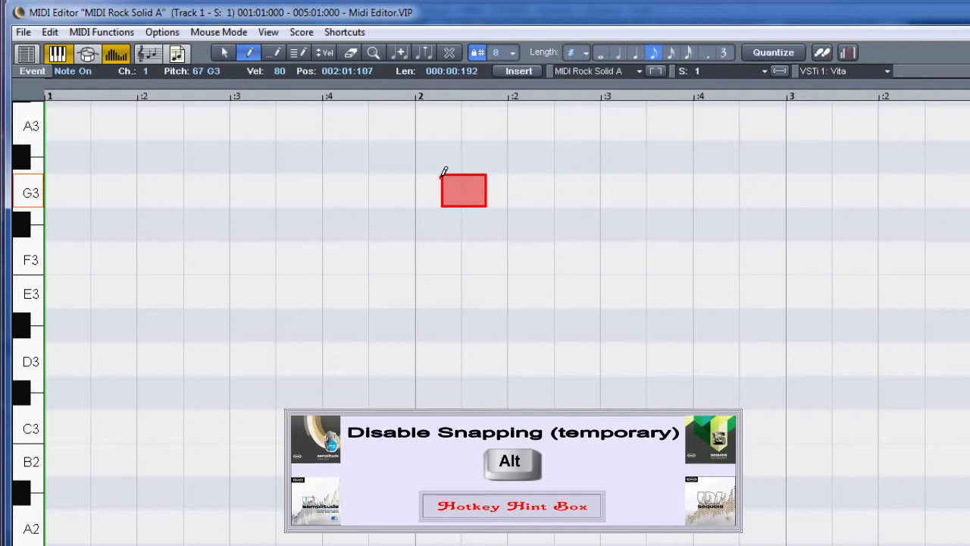
pyautogui.click(486, 243)
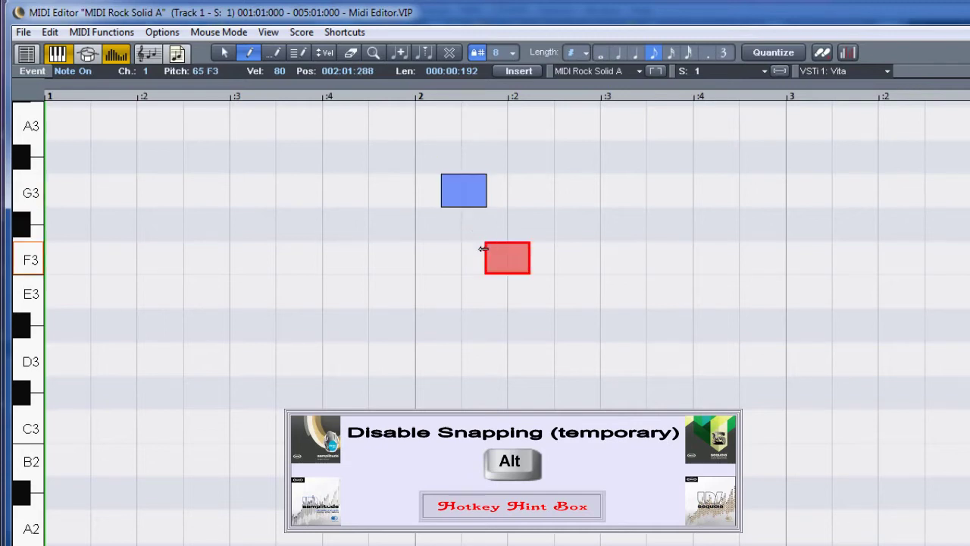
pyautogui.click(530, 344)
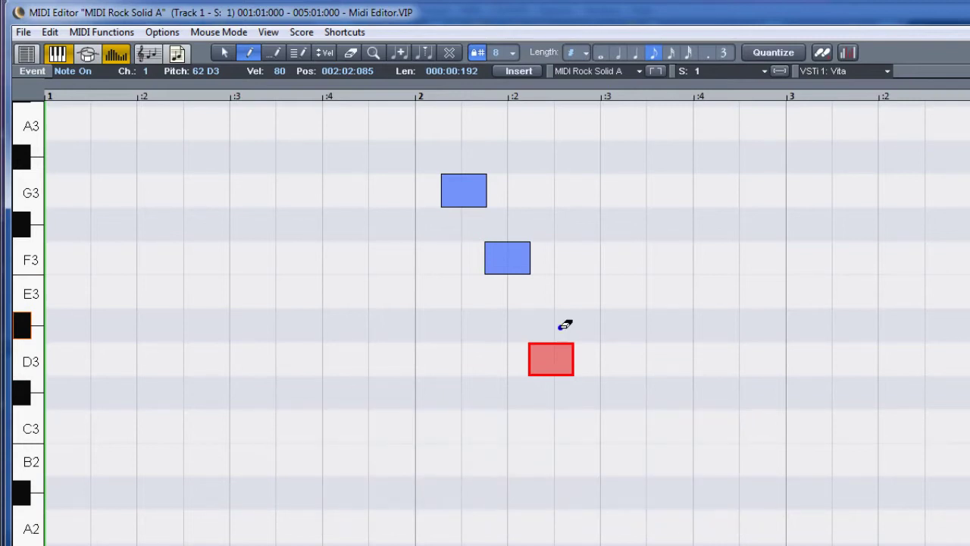
# - Erase the off-grid notes on D3, F3 and G3
pyautogui.click(562, 358)
pyautogui.click(502, 260)
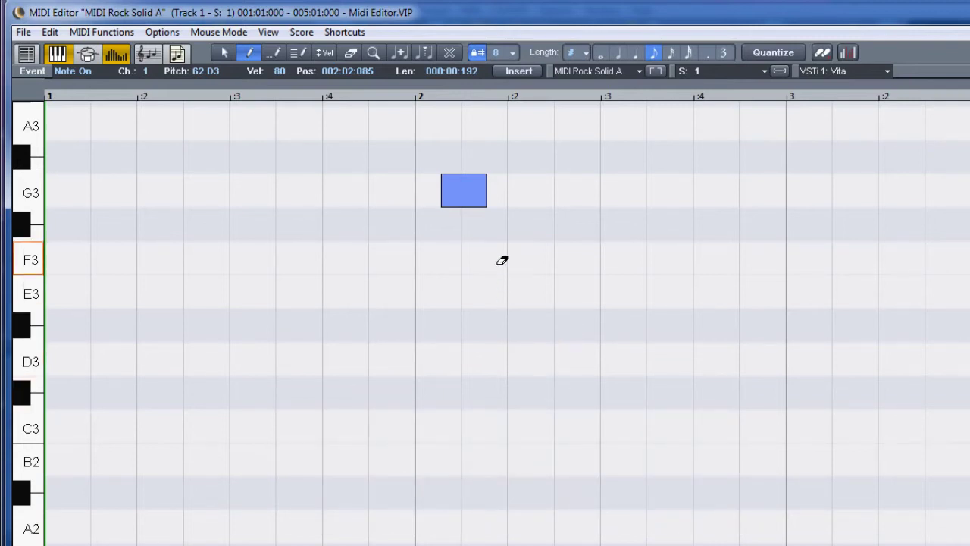
pyautogui.click(455, 189)
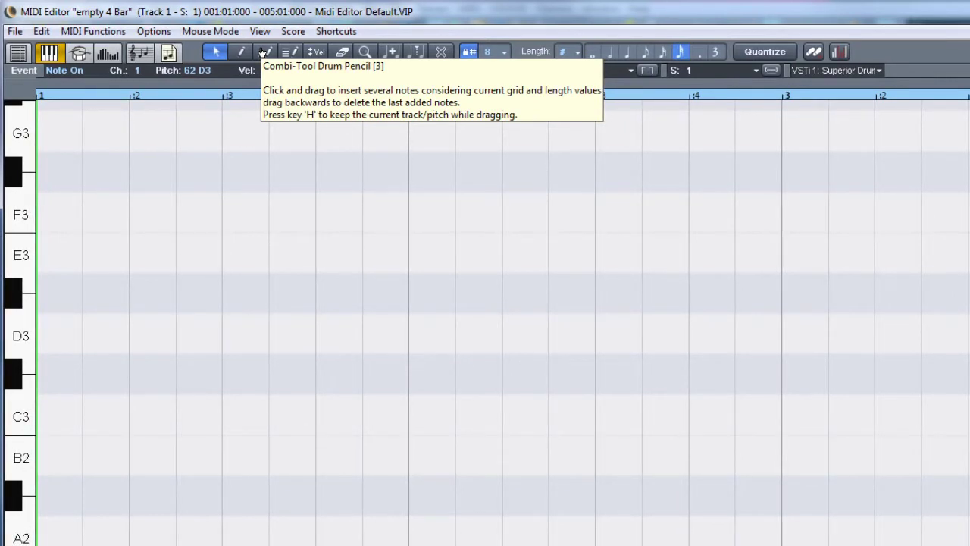
# - Activate the Drum Pencil with the grid quantize set to 16 and the note length set to 32
pyautogui.click(261, 51)
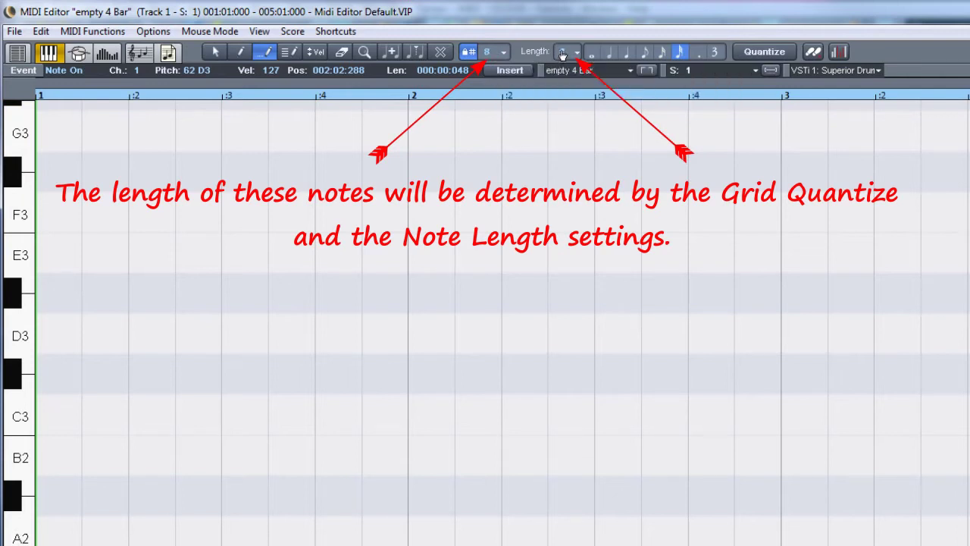
pyautogui.click(505, 51)
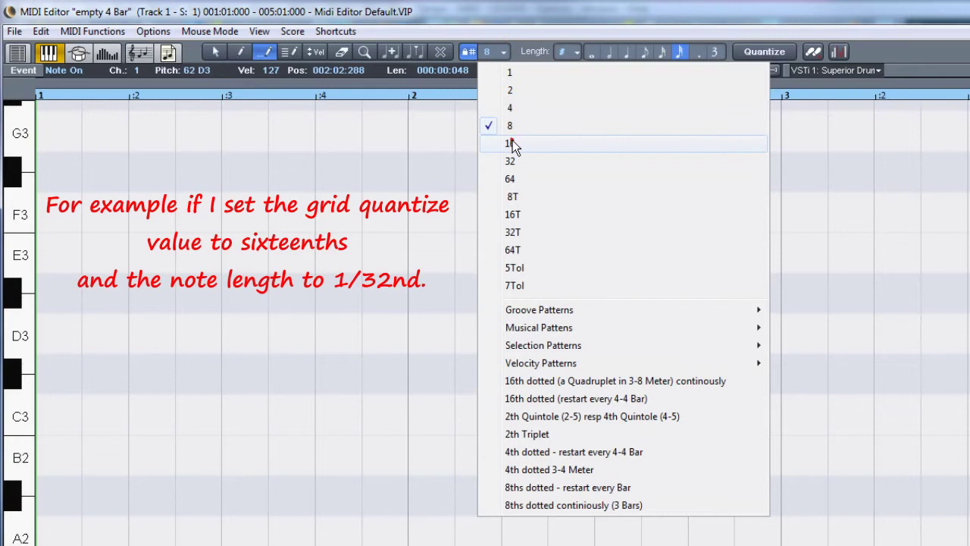
pyautogui.click(511, 144)
pyautogui.click(569, 51)
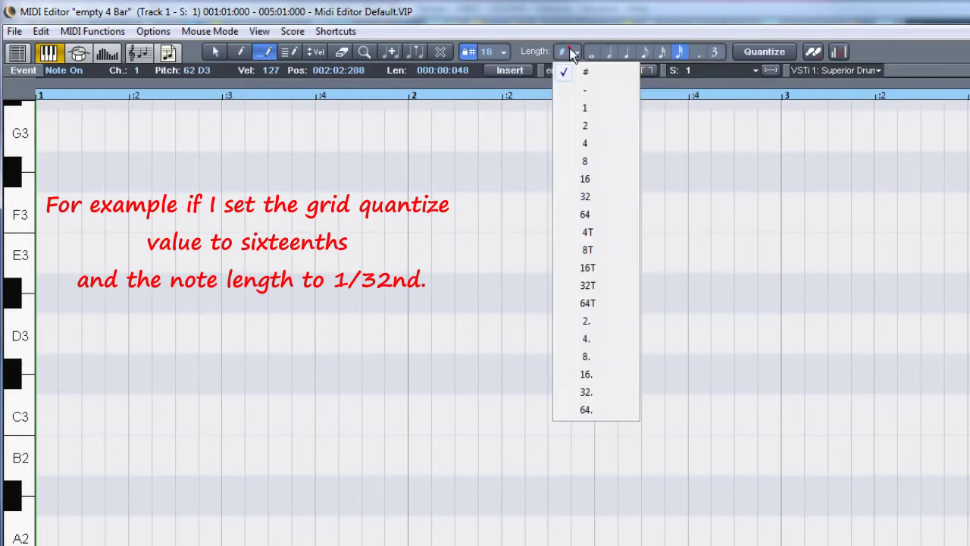
pyautogui.click(586, 196)
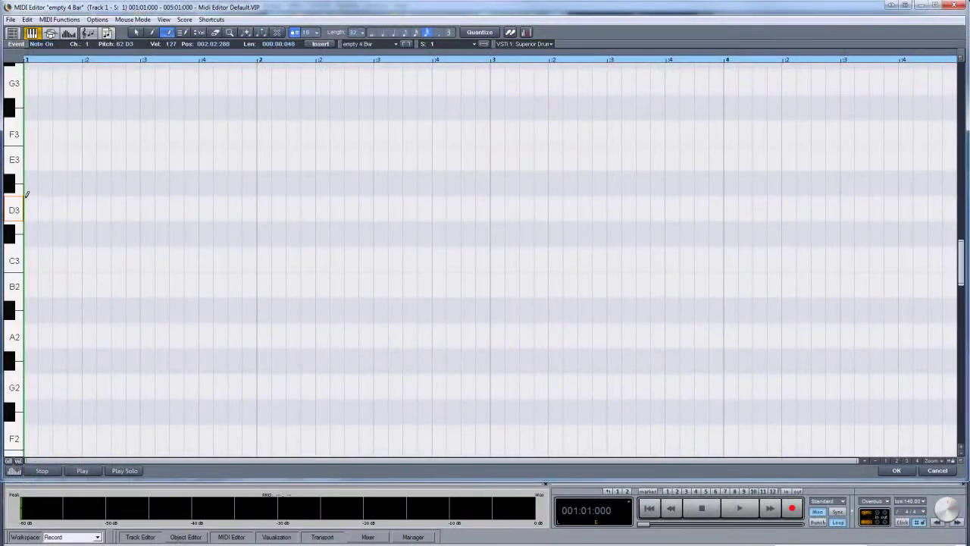
# - Fill the D3 row with drum notes across all four bars, select every note of that pitch and delete them
pyautogui.moveTo(26, 194)
pyautogui.mouseDown()
pyautogui.moveTo(243, 175)
pyautogui.moveTo(418, 186)
pyautogui.moveTo(685, 179)
pyautogui.moveTo(946, 194)
pyautogui.mouseUp()
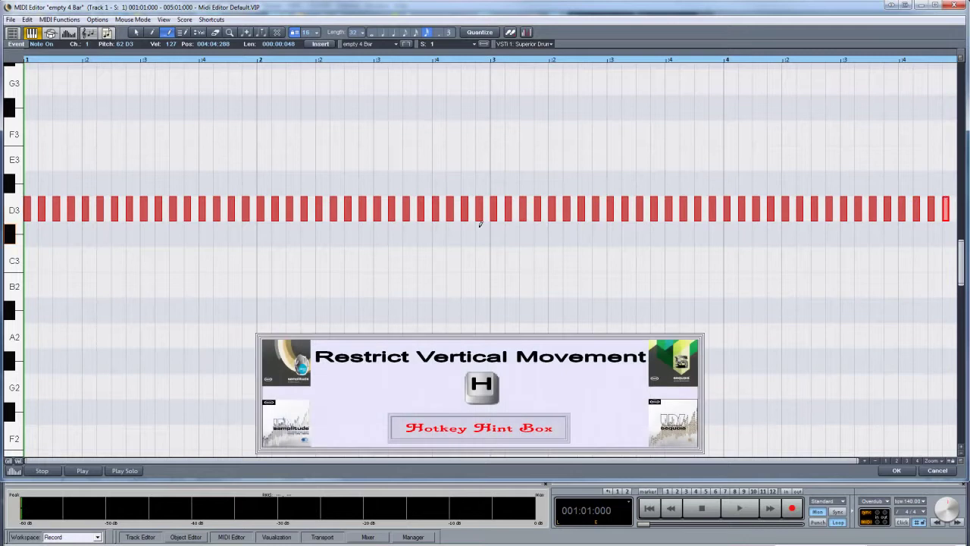
pyautogui.moveTo(29, 249)
pyautogui.mouseDown()
pyautogui.moveTo(277, 243)
pyautogui.moveTo(953, 257)
pyautogui.moveTo(681, 266)
pyautogui.moveTo(21, 261)
pyautogui.mouseUp()
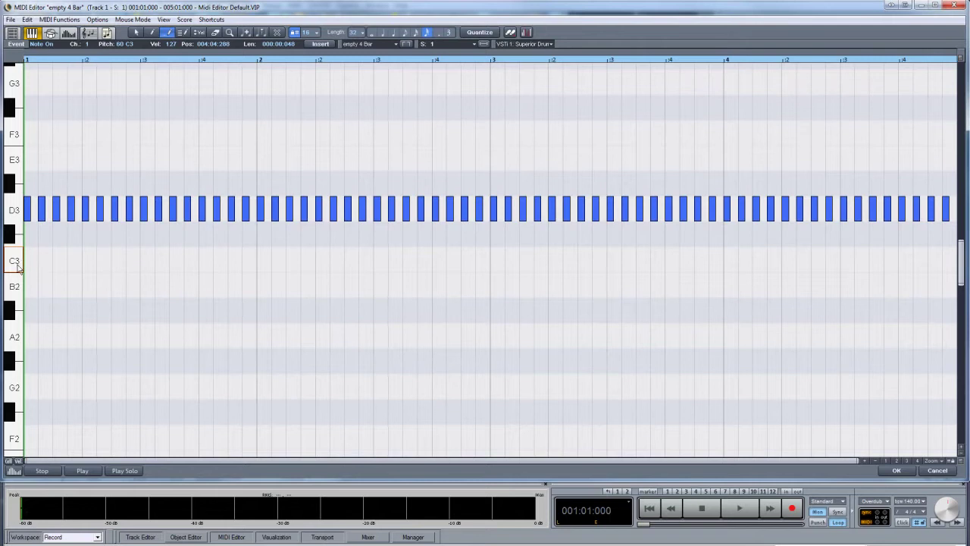
pyautogui.click(15, 210)
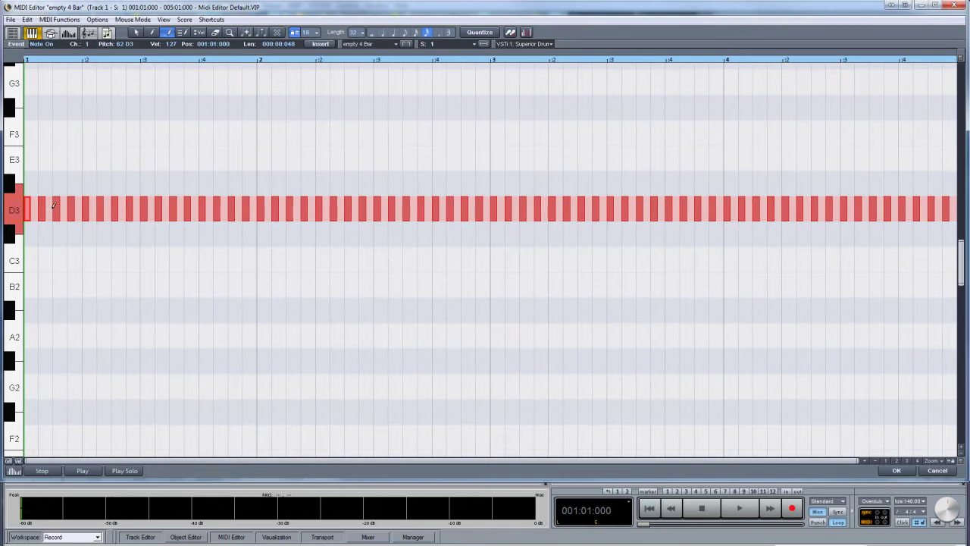
pyautogui.press('Delete')
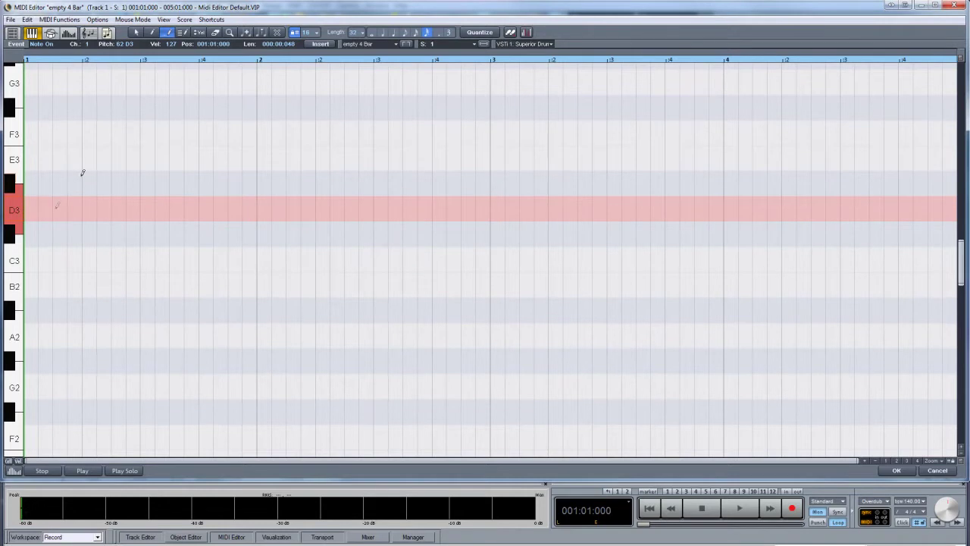
# - Draw a freehand run of drum notes from beat 2 of bar 1 to the start of bar 3
pyautogui.moveTo(84, 172)
pyautogui.mouseDown()
pyautogui.moveTo(258, 178)
pyautogui.moveTo(297, 205)
pyautogui.moveTo(495, 209)
pyautogui.mouseUp()
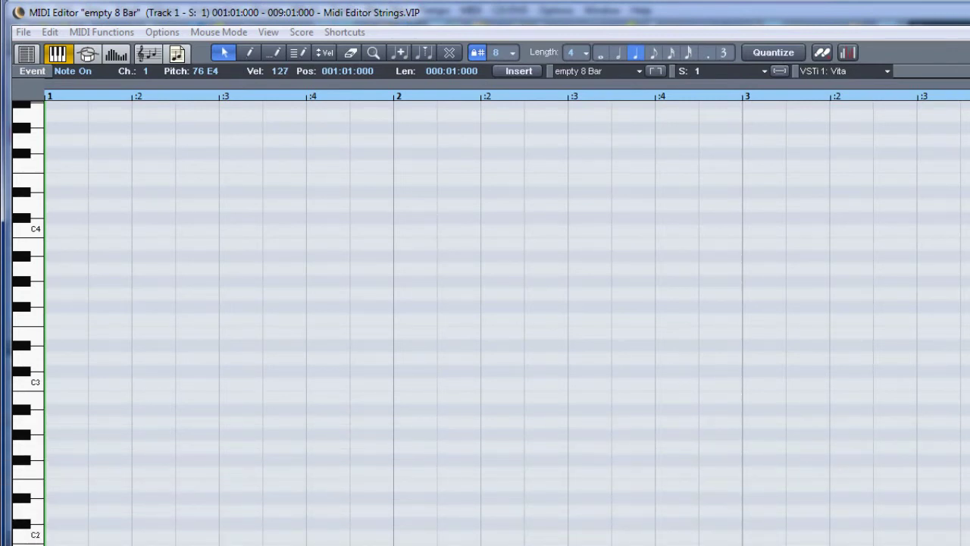
# - In the empty 8 Bar strings object, build a quarter-note chord of F3, D3, A2 and F2 at the start of bar 1
pyautogui.click(55, 318)
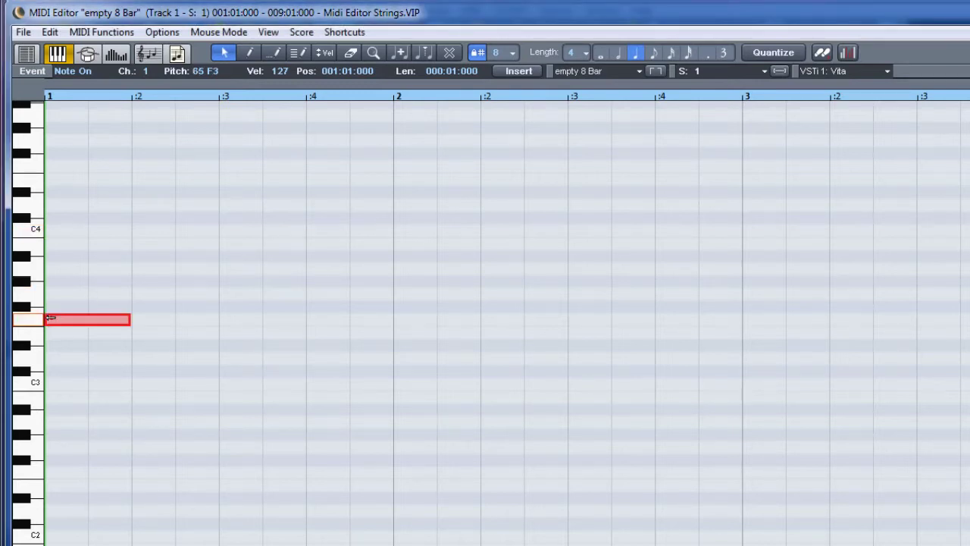
pyautogui.click(55, 356)
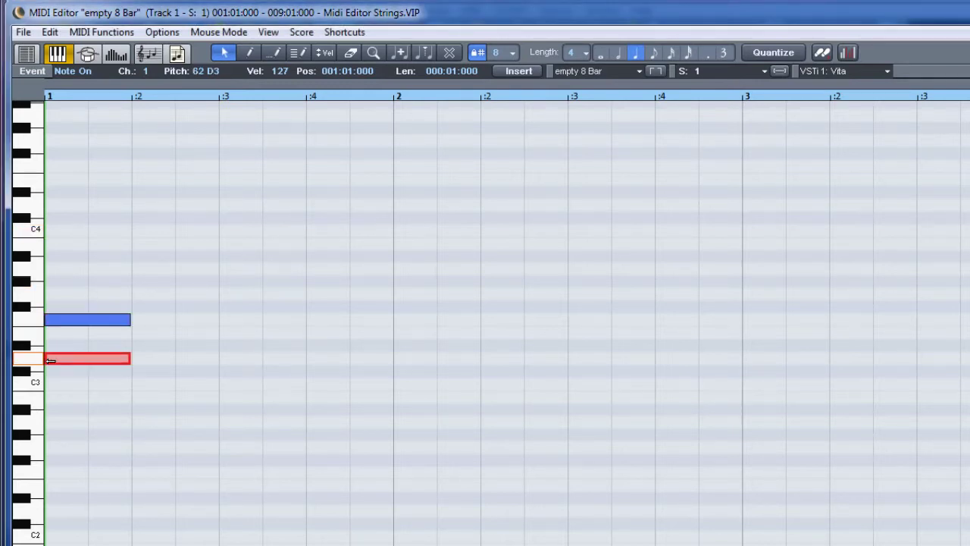
pyautogui.click(54, 422)
pyautogui.click(52, 472)
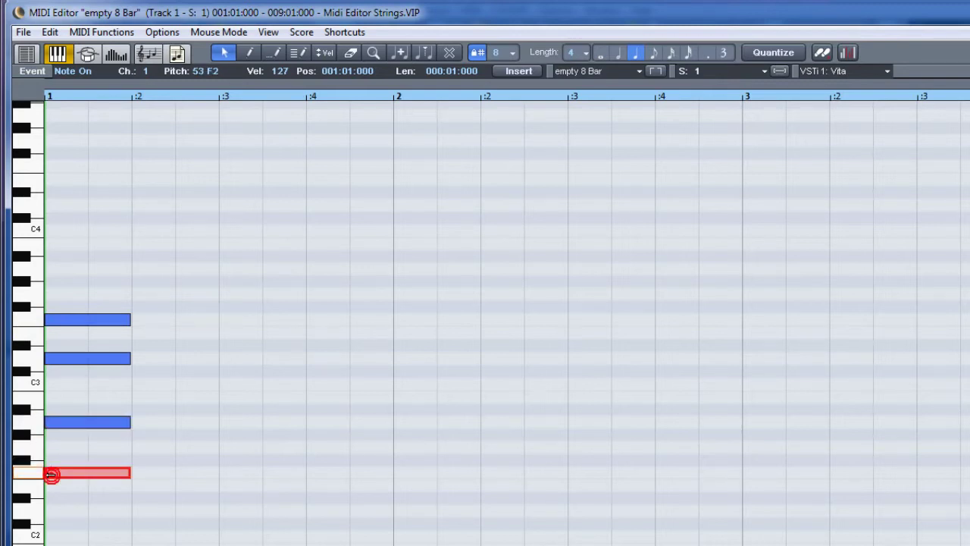
# - Select the four chord notes and create a pattern from the selection
pyautogui.moveTo(85, 290); pyautogui.dragTo(69, 487)
pyautogui.click(53, 35)
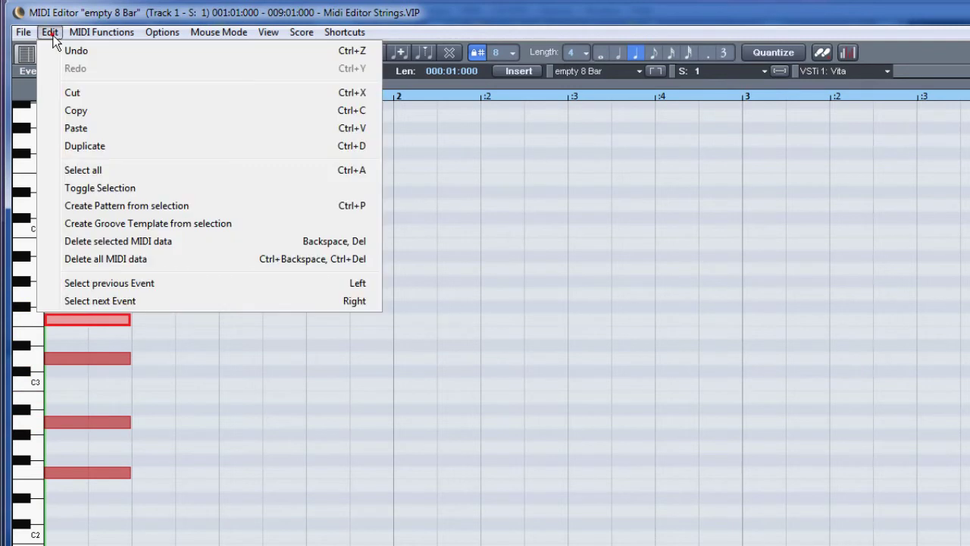
pyautogui.click(67, 206)
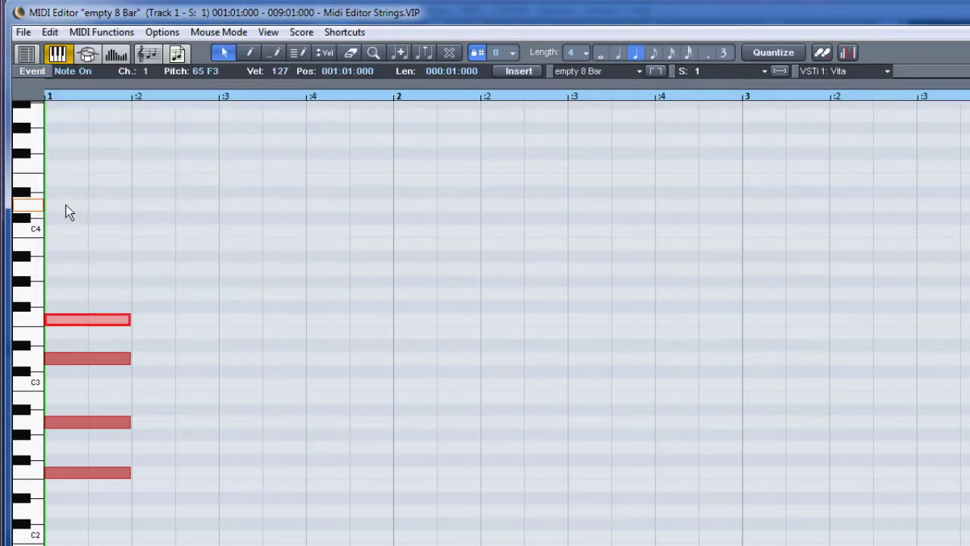
# - With the Pattern Pencil, insert the chord on every remaining beat of bars 1 and 2, descending by semitones from E2 to A#1 as lowest note, and play it
pyautogui.click(297, 52)
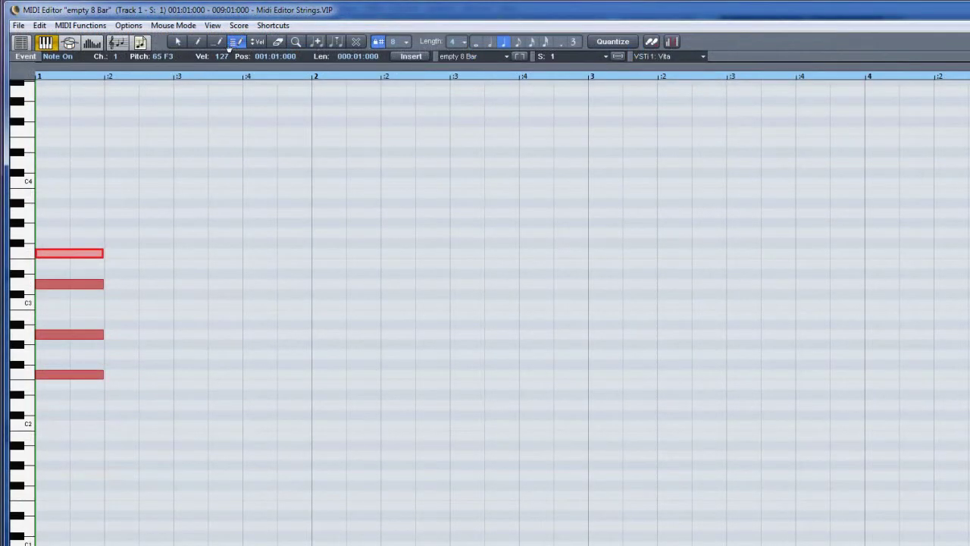
pyautogui.click(112, 379)
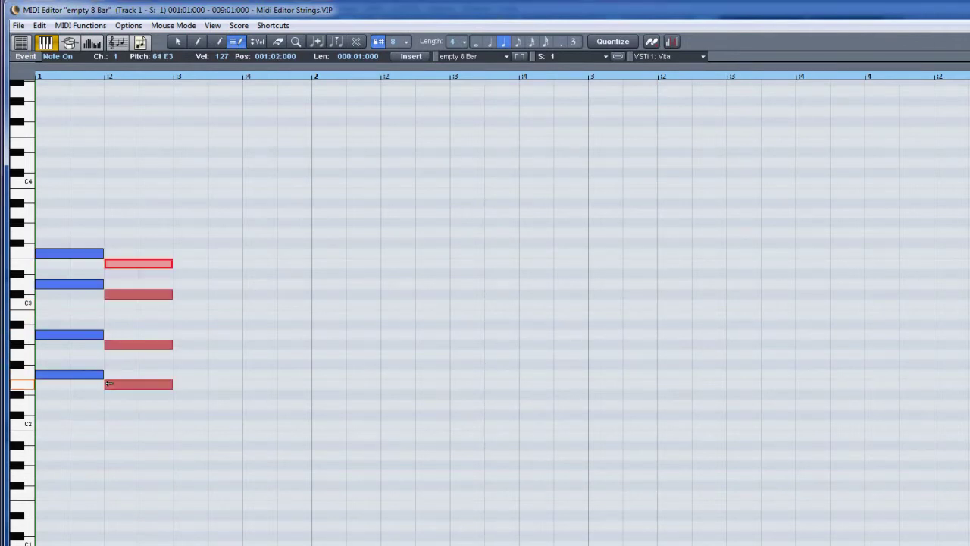
pyautogui.click(180, 393)
pyautogui.click(250, 400)
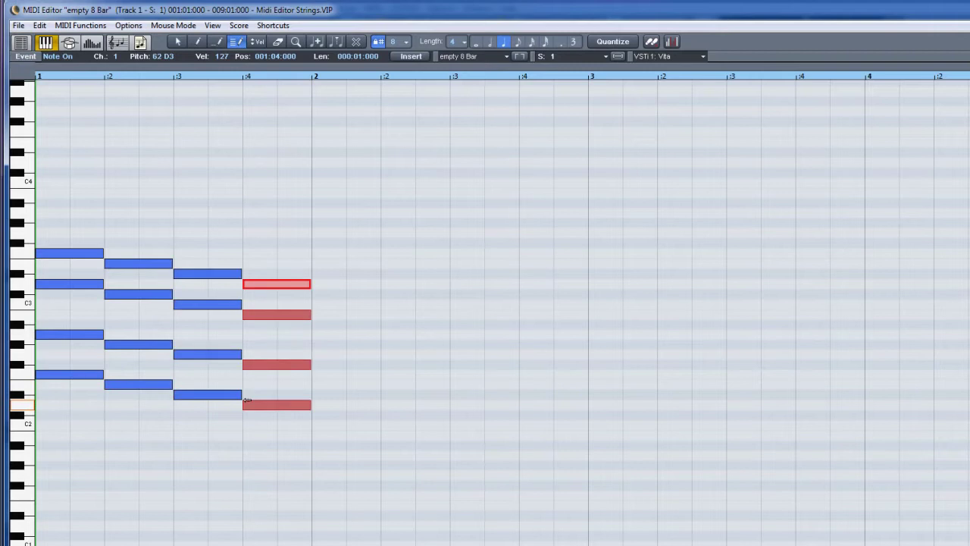
pyautogui.click(319, 414)
pyautogui.click(390, 423)
pyautogui.click(461, 435)
pyautogui.click(531, 444)
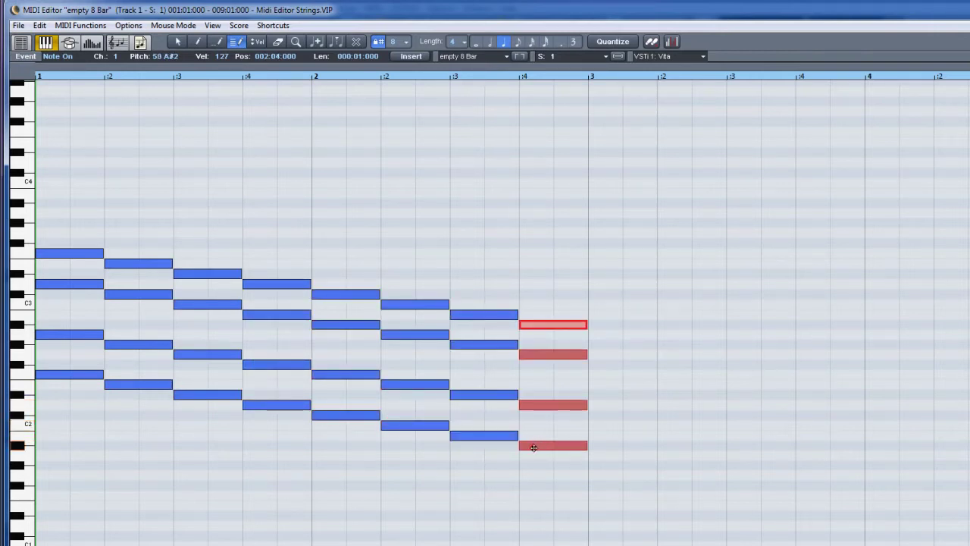
pyautogui.press('space')
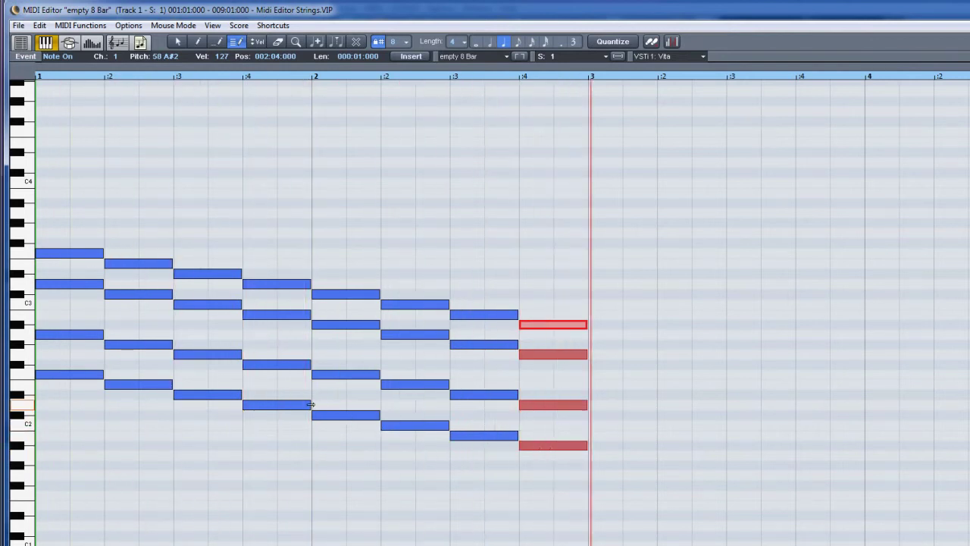
# - Delete all the chords and insert the pattern on beats 1, 2 and 3 with B2, D2 and A1 as lowest notes
pyautogui.hotkey('ctrl', 'a')
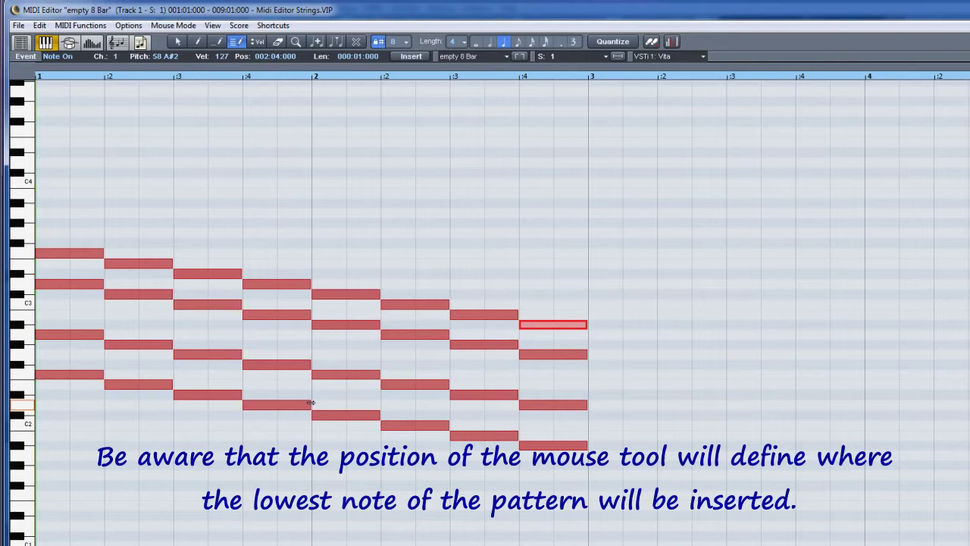
pyautogui.press('Delete')
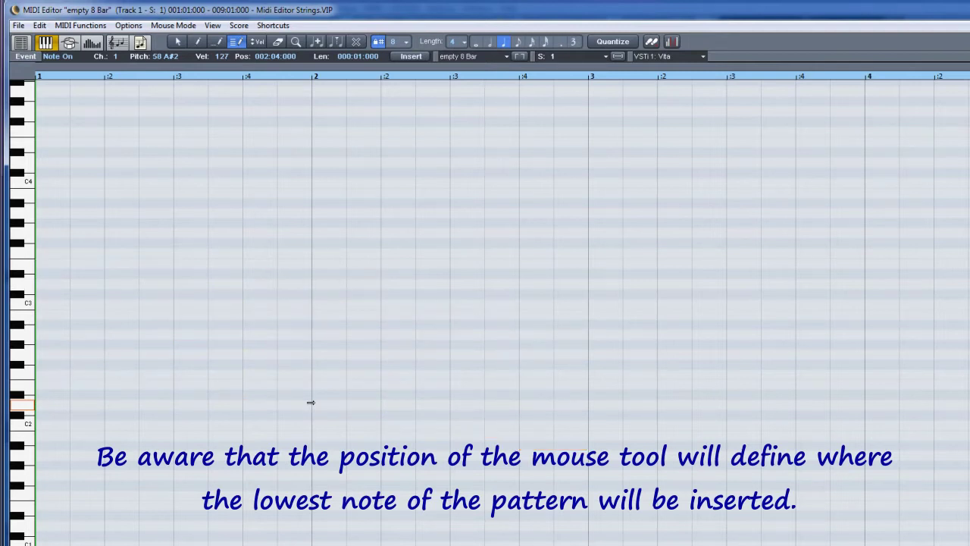
pyautogui.click(41, 309)
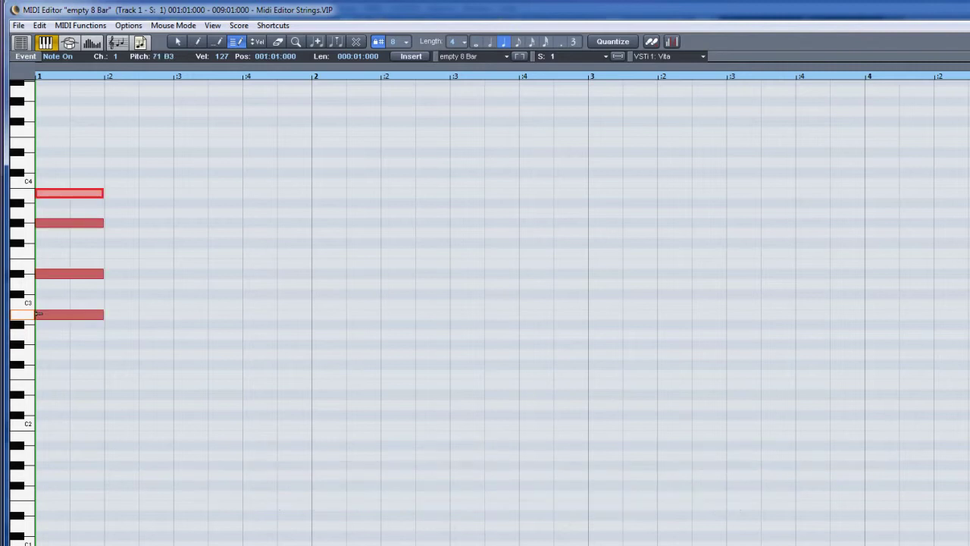
pyautogui.click(116, 407)
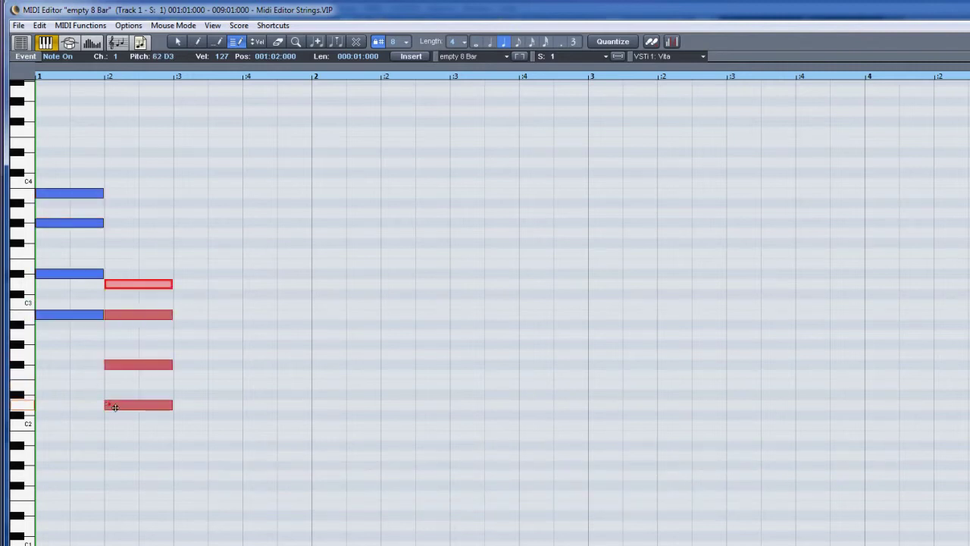
pyautogui.click(193, 455)
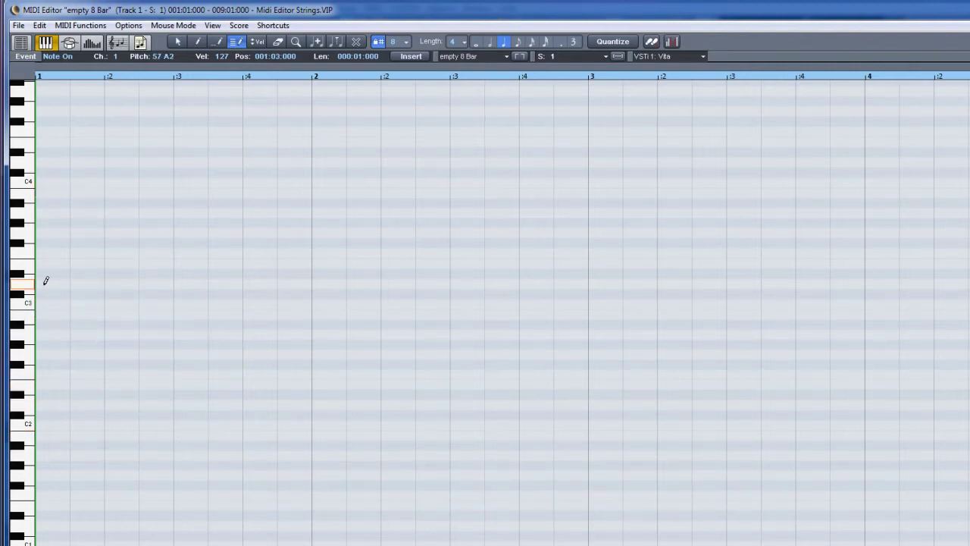
# - Fill bars 1 and 2 with consecutive copies of the chord pattern on lowest note D3 and undo the insertion
pyautogui.click(46, 281)
pyautogui.moveTo(104, 275); pyautogui.dragTo(543, 286)
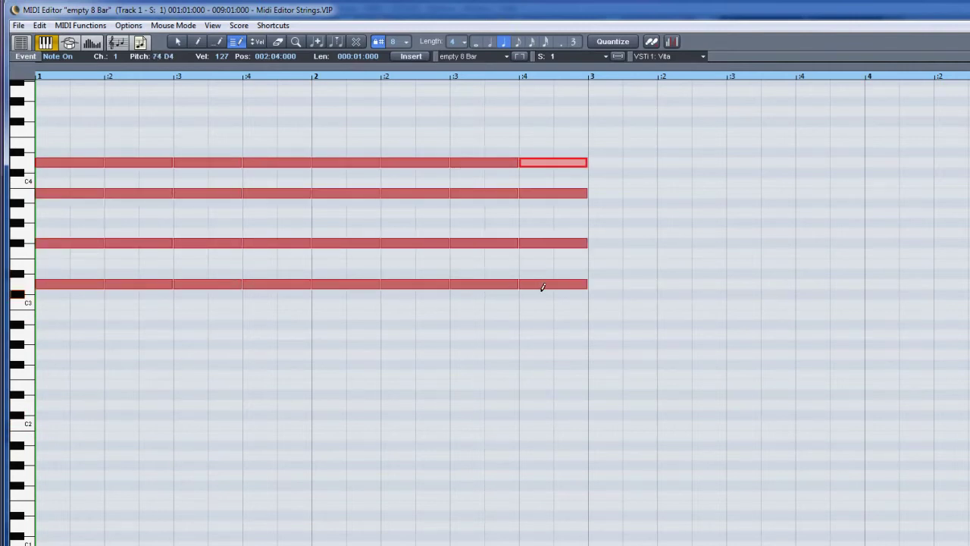
pyautogui.hotkey('ctrl', 'z')
pyautogui.moveTo(47, 299)
pyautogui.mouseDown()
pyautogui.moveTo(266, 303)
pyautogui.moveTo(569, 331)
pyautogui.moveTo(425, 310)
pyautogui.moveTo(199, 304)
pyautogui.moveTo(58, 303)
pyautogui.moveTo(22, 314)
pyautogui.mouseUp()
pyautogui.press('Escape')
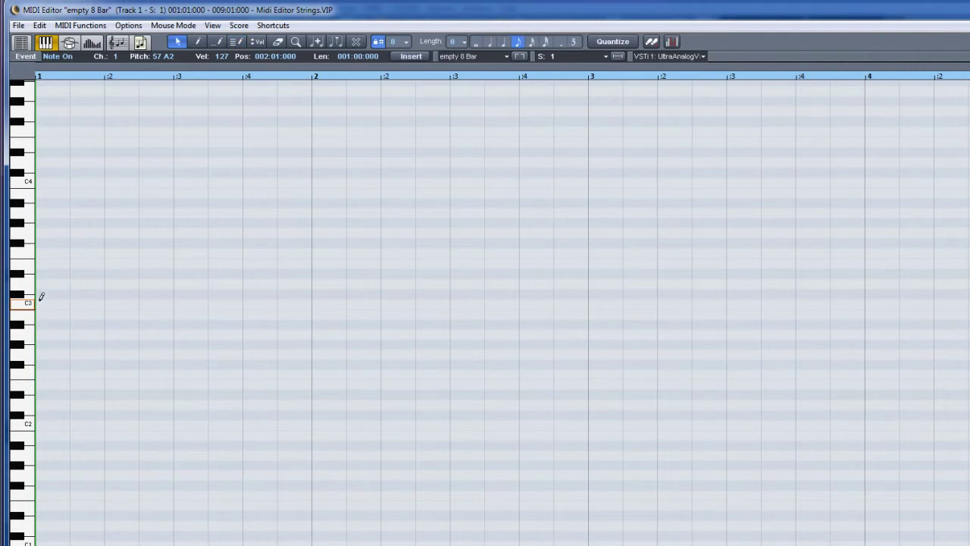
# - In the empty UltraAnalog object, insert a one-bar C3 note in bar 1 and eighth notes D3, E3, F3 and G3 on its offbeats
pyautogui.moveTo(41, 301); pyautogui.dragTo(309, 290)
pyautogui.click(152, 263)
pyautogui.click(223, 252)
pyautogui.click(294, 233)
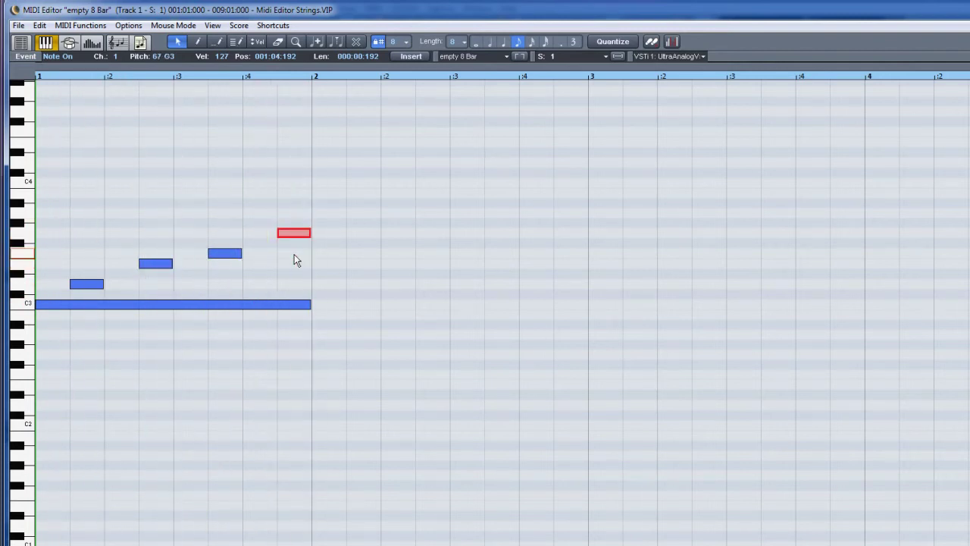
# - Select all five notes in bar 1 and create a pattern from the selection
pyautogui.moveTo(54, 199); pyautogui.dragTo(314, 311)
pyautogui.click(39, 25)
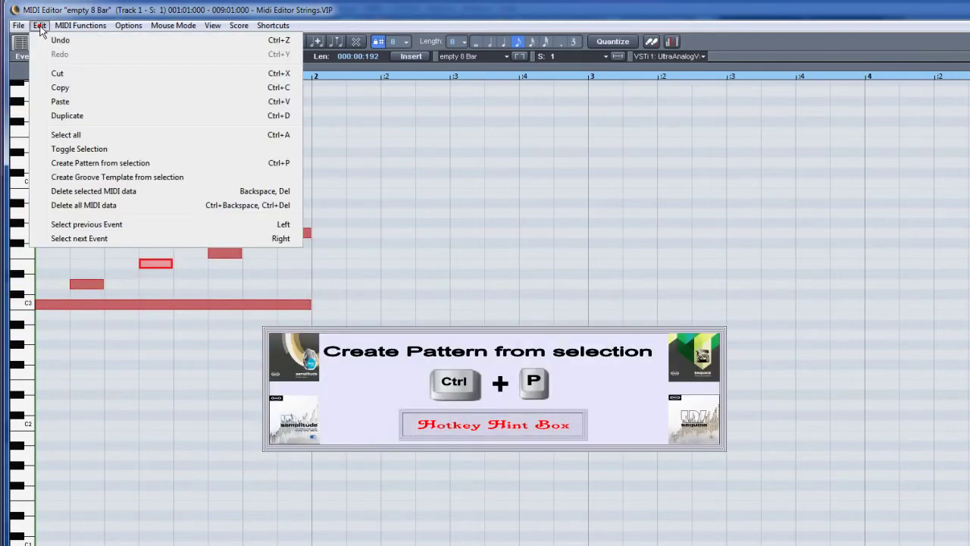
pyautogui.click(72, 165)
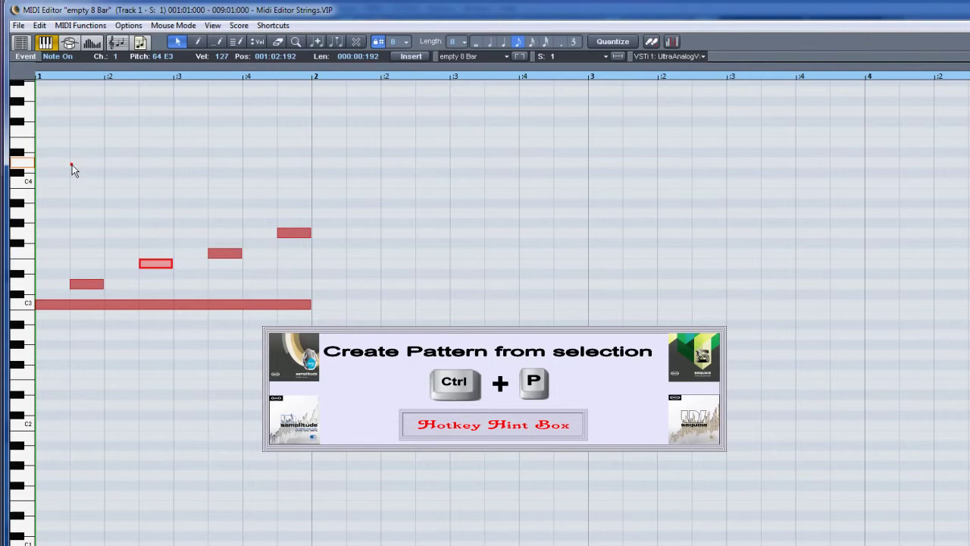
# - With the Pattern Pencil, insert the full five-note pattern across bar 2 with A#2 as its lowest note
pyautogui.click(236, 42)
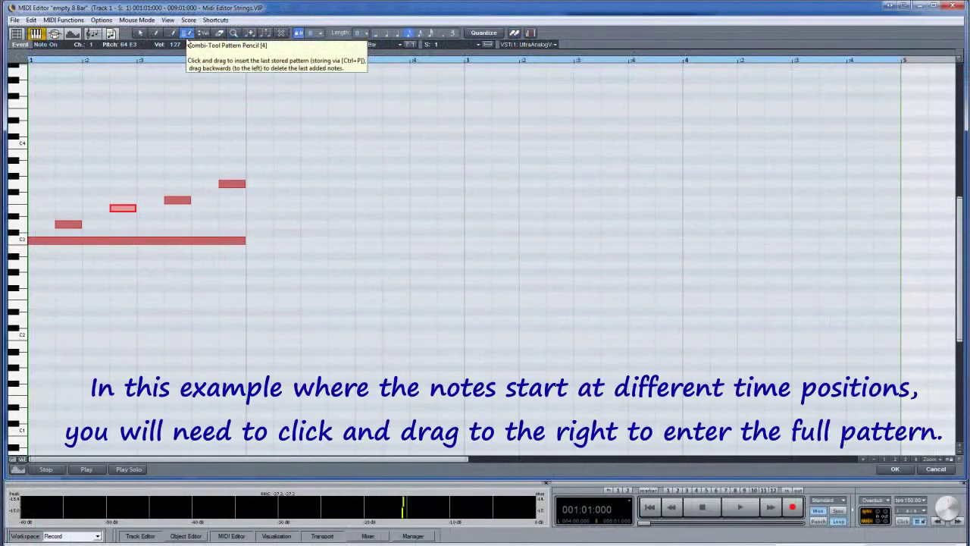
pyautogui.click(251, 255)
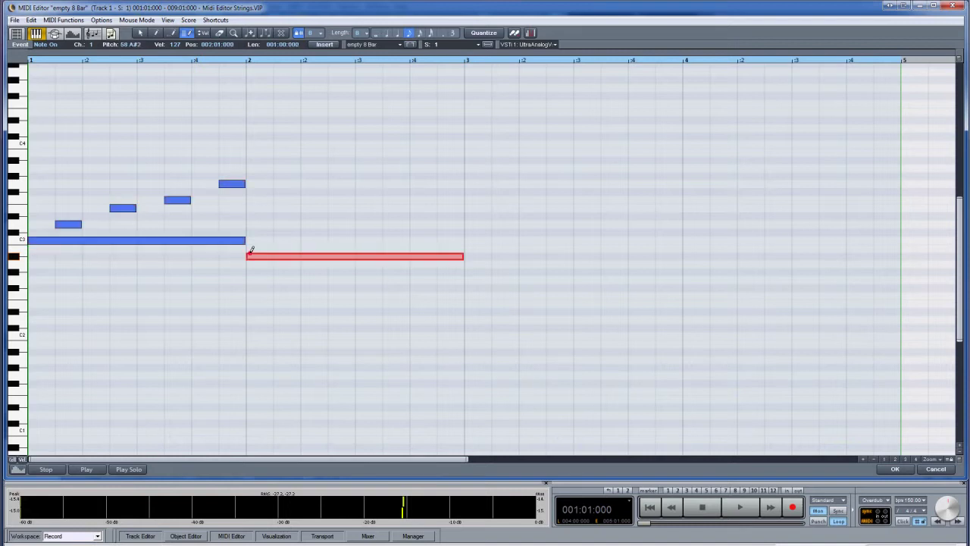
pyautogui.click(286, 240)
pyautogui.click(340, 224)
pyautogui.click(394, 216)
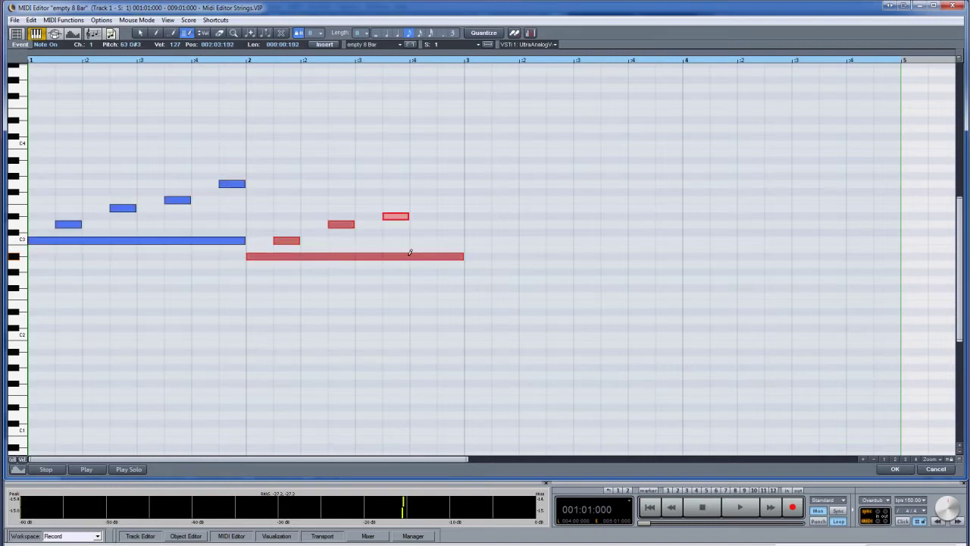
pyautogui.click(450, 200)
# - With vertical movement restricted, insert the full pattern across bar 3 with G2 as its lowest note
pyautogui.press('h')
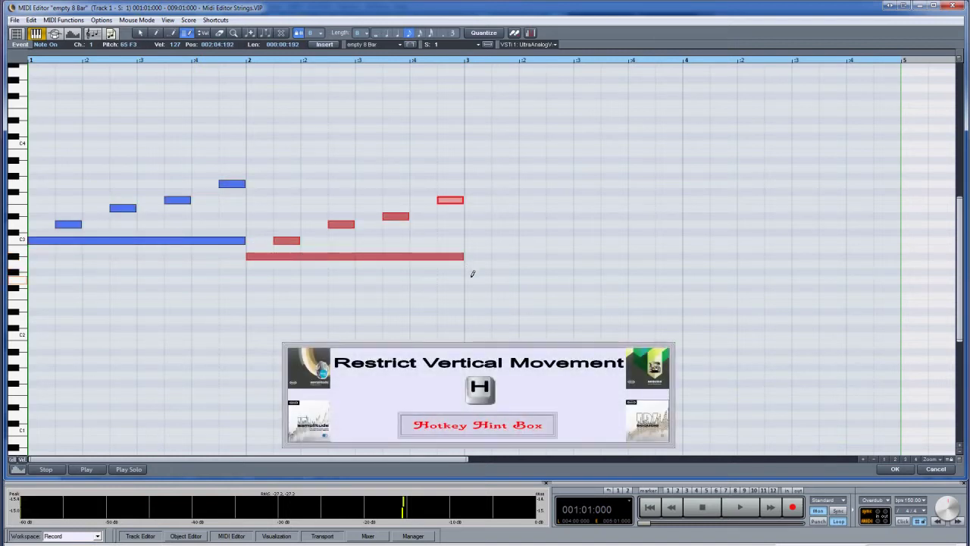
pyautogui.click(472, 280)
pyautogui.click(503, 264)
pyautogui.click(559, 248)
pyautogui.click(613, 240)
pyautogui.click(668, 224)
# - Insert the full pattern across bar 4 with F2 as its lowest note and play back the sequence
pyautogui.click(690, 296)
pyautogui.click(722, 279)
pyautogui.click(777, 263)
pyautogui.click(831, 256)
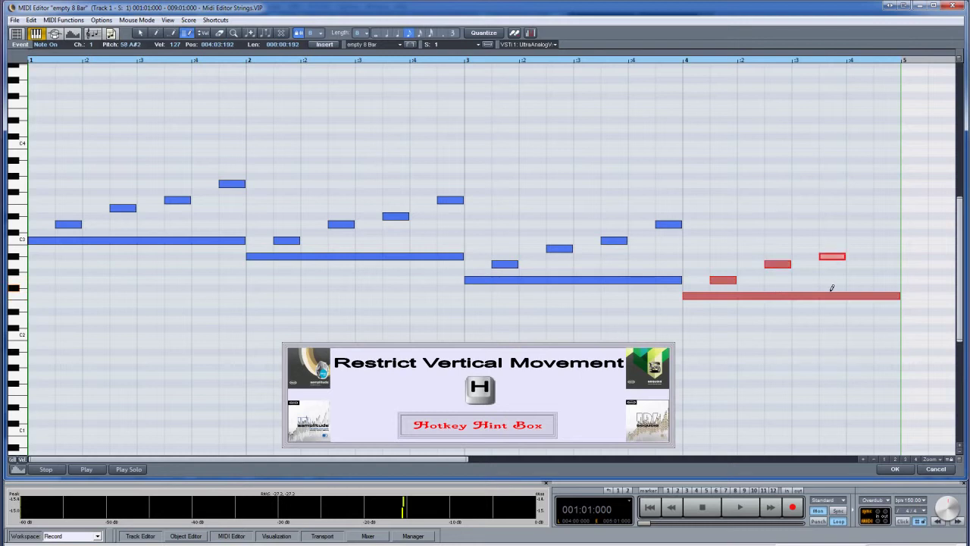
pyautogui.click(882, 240)
pyautogui.press('space')
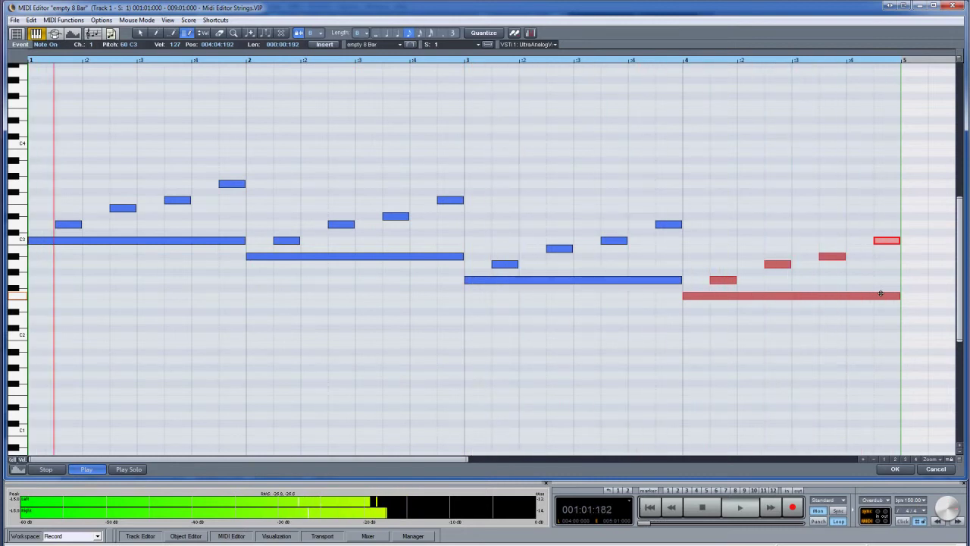
# - Stop playback and clear the inserted patterns back to only the long C3 note and the first short D3 note in bar 1
pyautogui.press('space')
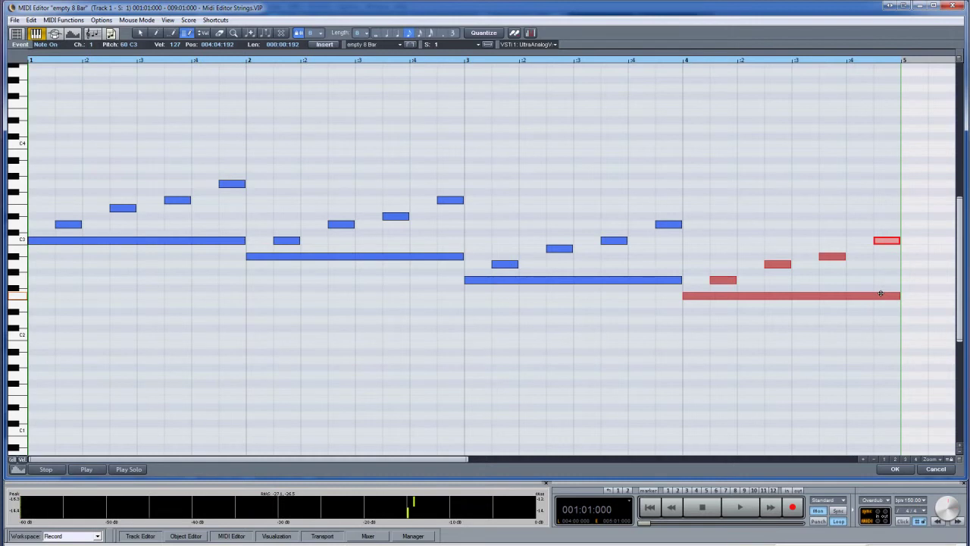
pyautogui.hotkey('ctrl', 'z')
pyautogui.moveTo(36, 239); pyautogui.dragTo(245, 239)
pyautogui.click(57, 224)
pyautogui.click(112, 208)
pyautogui.click(167, 201)
pyautogui.click(221, 183)
pyautogui.hotkey('ctrl', 'z')
pyautogui.hotkey('ctrl', 'z')
pyautogui.hotkey('ctrl', 'z')
pyautogui.hotkey('ctrl', 'z')
pyautogui.hotkey('ctrl', 'z')
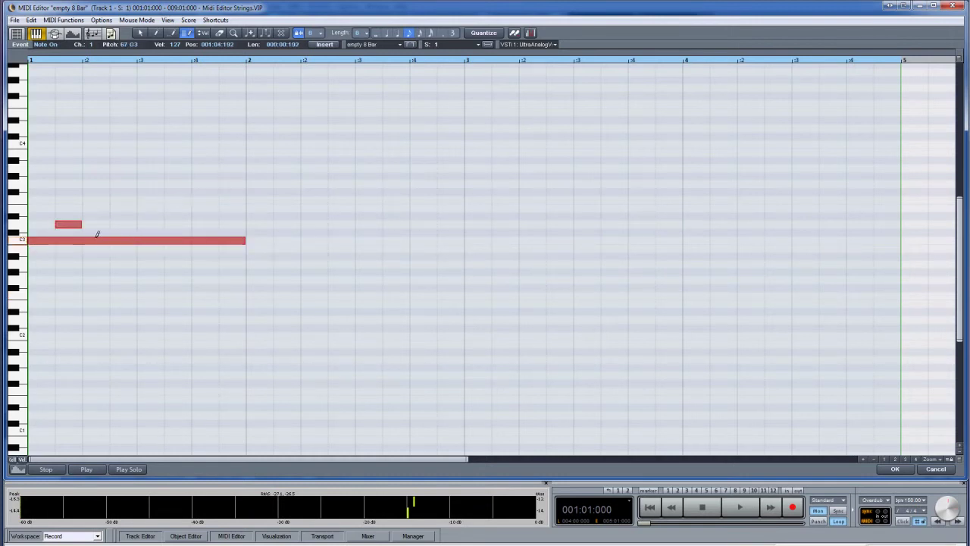
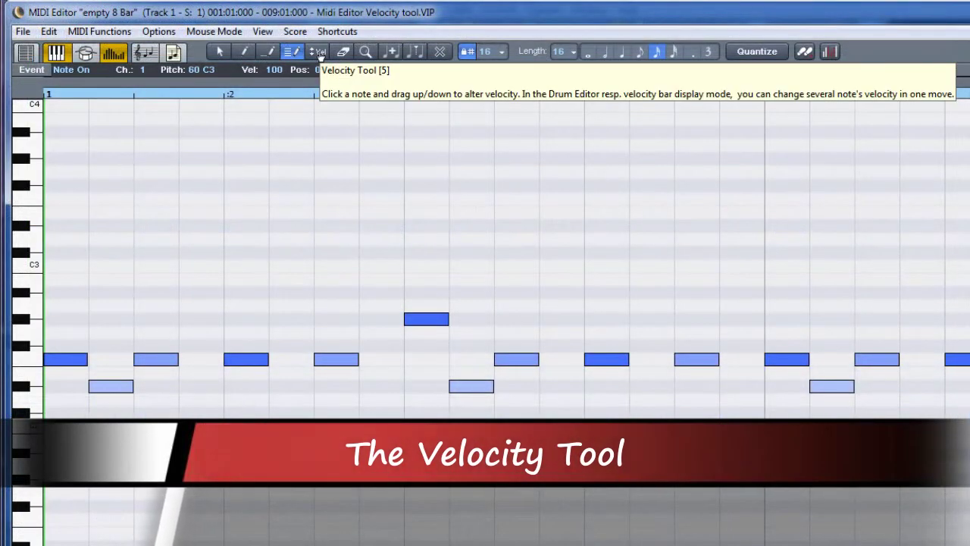
# - With the Velocity Tool, lower the F2 note at 001:02:192 to velocity 1 and raise it to 127
pyautogui.click(317, 53)
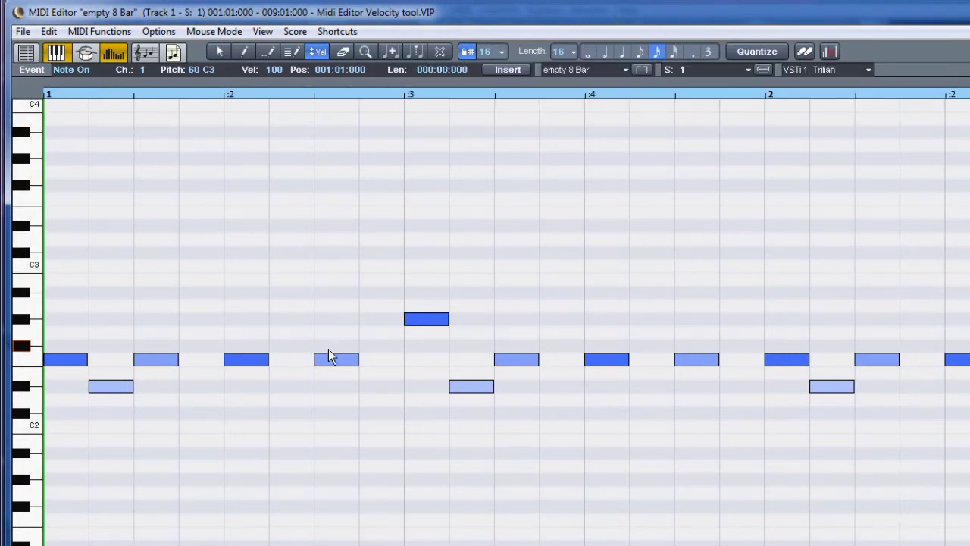
pyautogui.moveTo(332, 353); pyautogui.dragTo(340, 373)
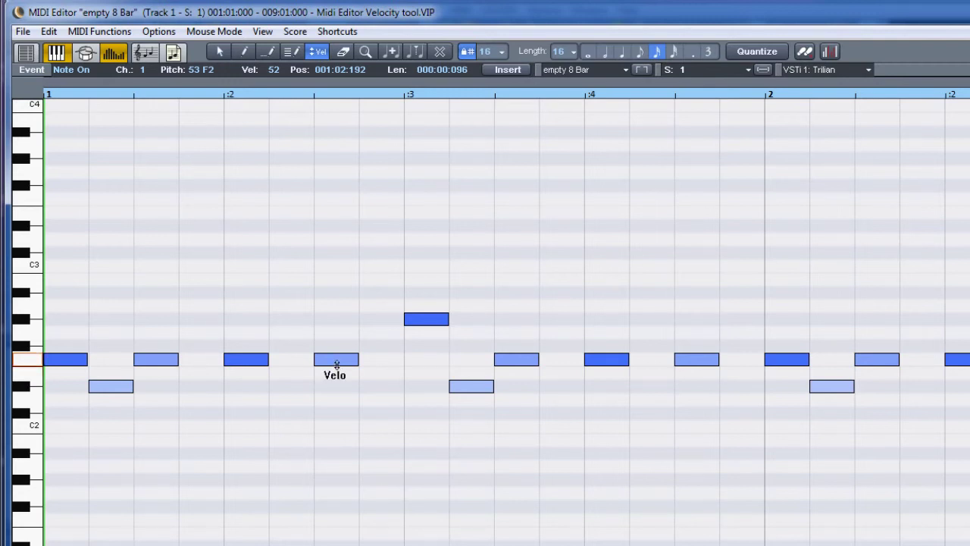
pyautogui.moveTo(336, 364); pyautogui.dragTo(338, 461)
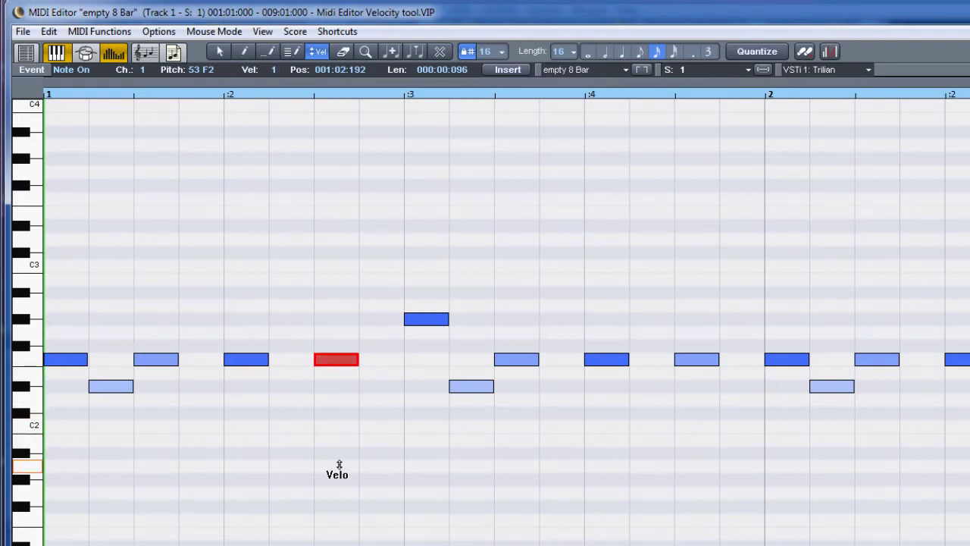
pyautogui.moveTo(346, 413); pyautogui.dragTo(344, 308)
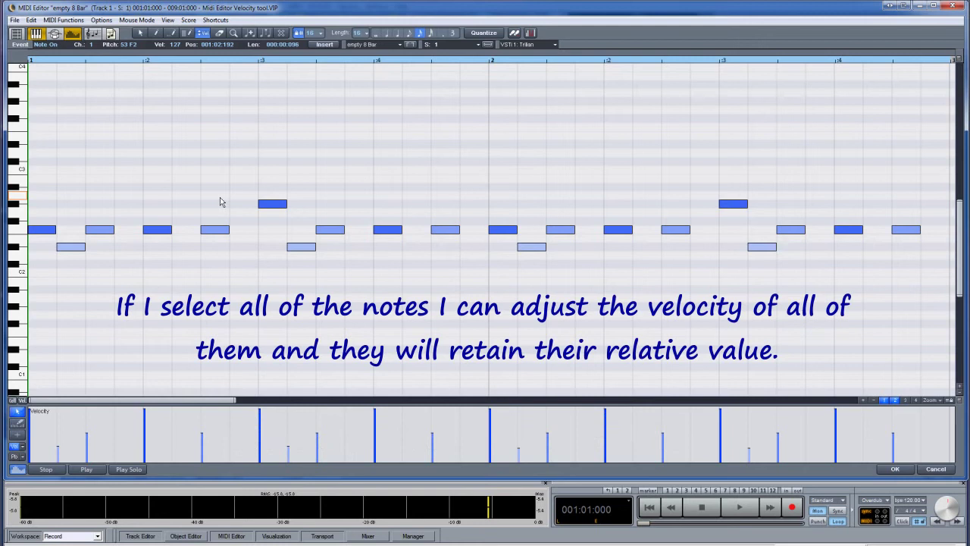
# - Try raising the velocity of all notes together to 127 from the G#2 note on beat 3 of bar 1, and undo it
pyautogui.hotkey('ctrl', 'a')
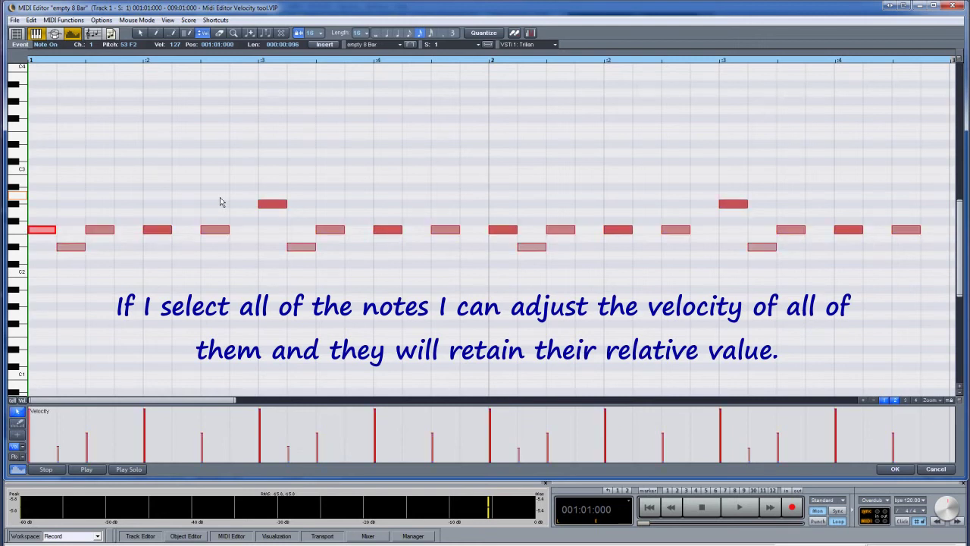
pyautogui.click(274, 203)
pyautogui.moveTo(274, 203); pyautogui.dragTo(293, 149)
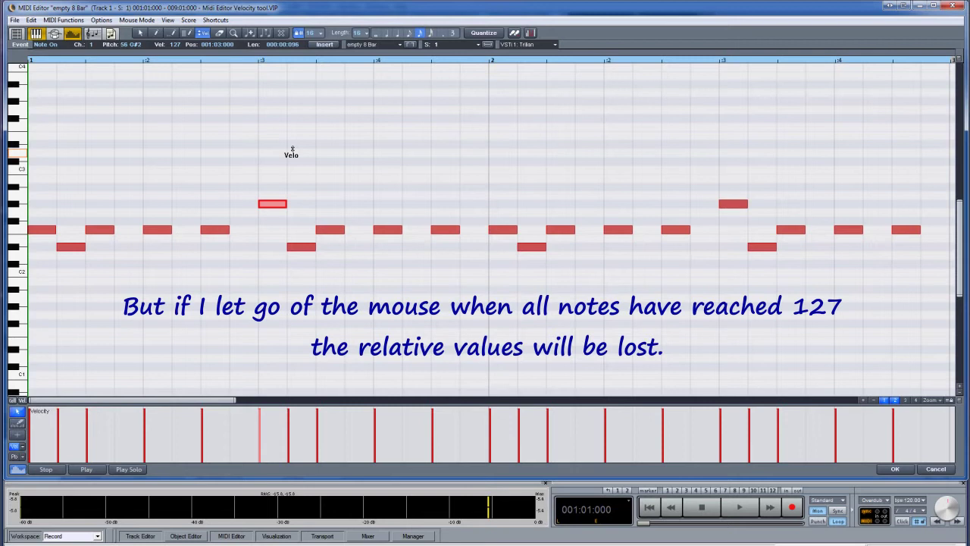
pyautogui.hotkey('ctrl', 'z')
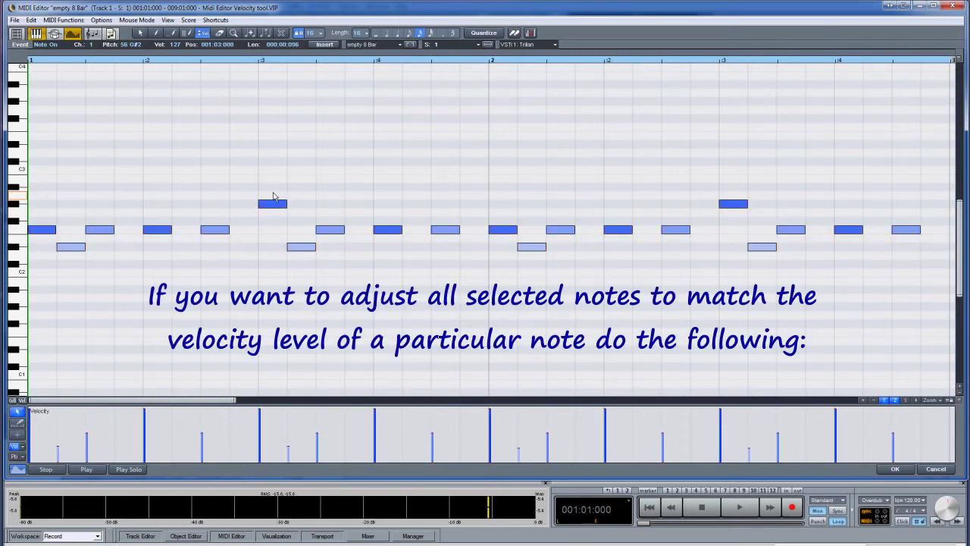
# - Select all notes and match their velocities to the G#2 note on beat 3 of bar 1, and again to the D#2 note after it
pyautogui.hotkey('ctrl', 'a')
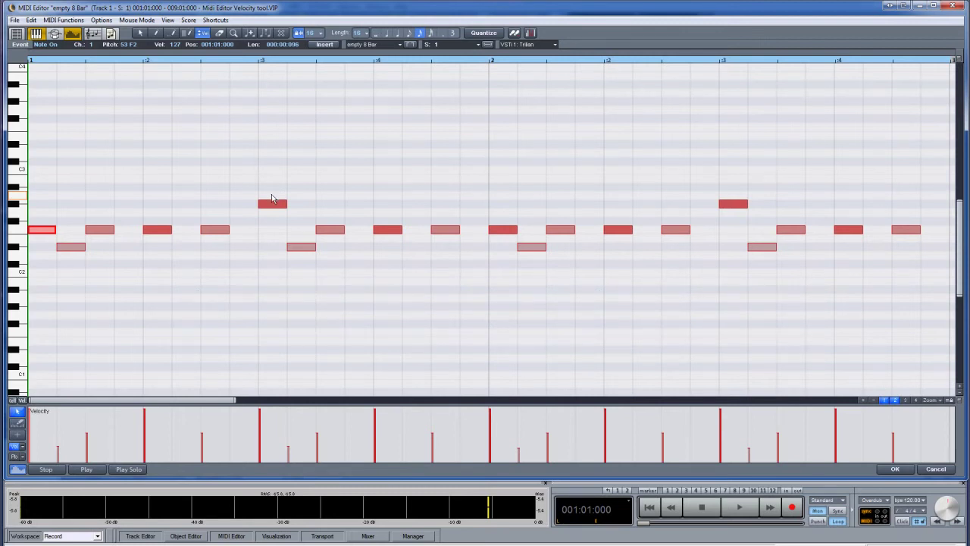
pyautogui.keyDown('shift'); pyautogui.click(271, 201); pyautogui.keyUp('shift')
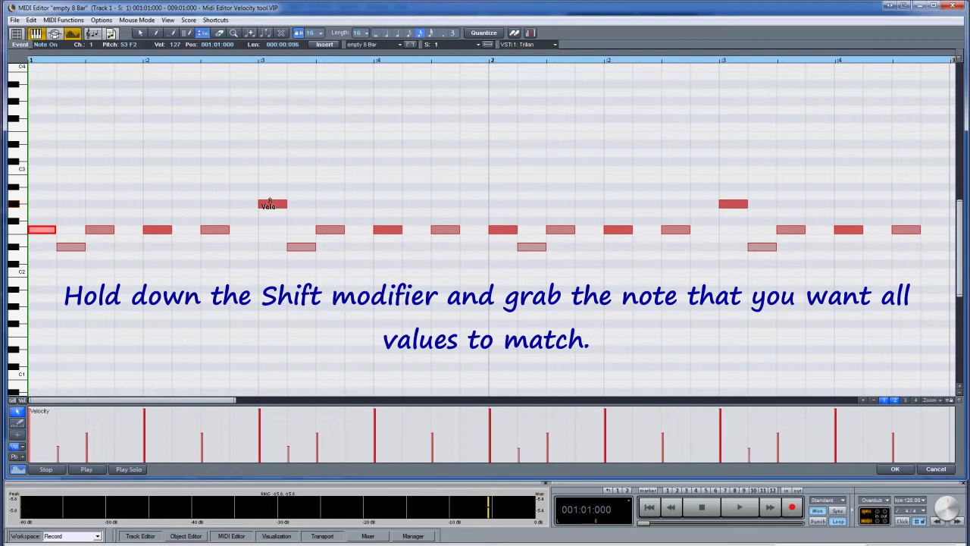
pyautogui.keyDown('shift'); pyautogui.click(271, 203); pyautogui.keyUp('shift')
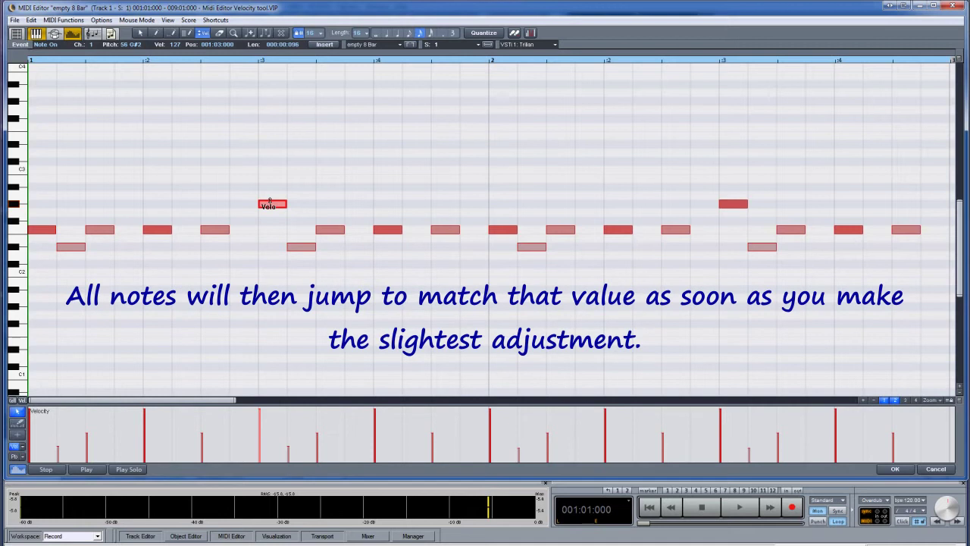
pyautogui.moveTo(270, 201); pyautogui.dragTo(269, 201)
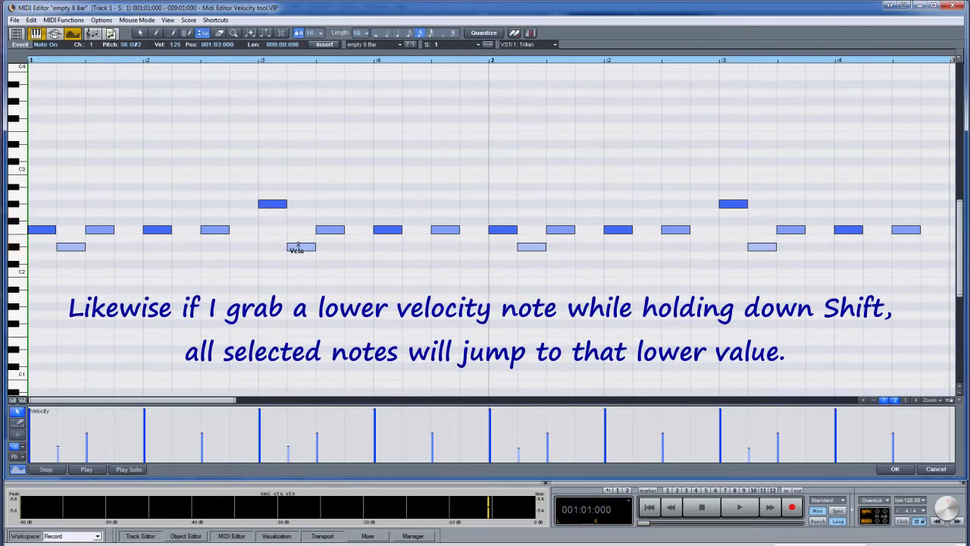
pyautogui.press('Escape')
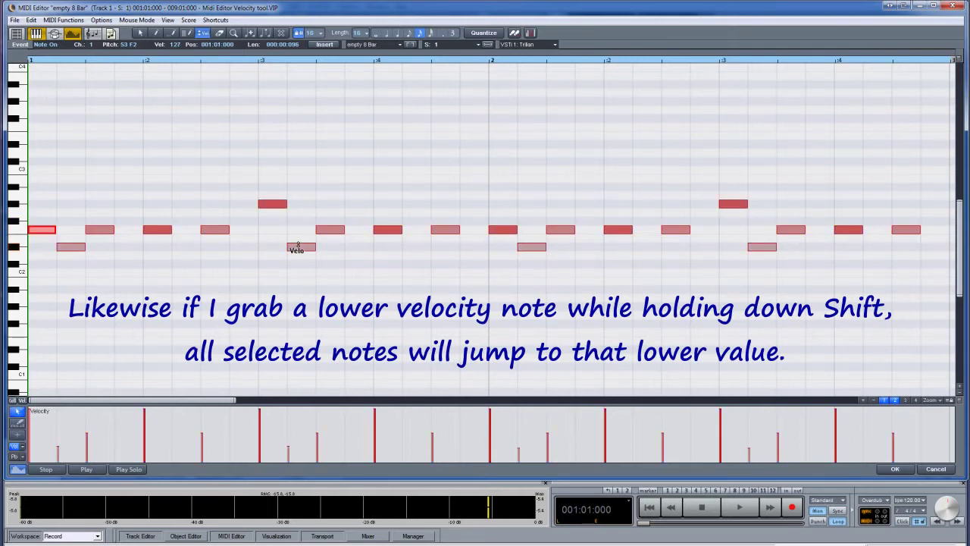
pyautogui.keyDown('shift'); pyautogui.click(297, 246); pyautogui.keyUp('shift')
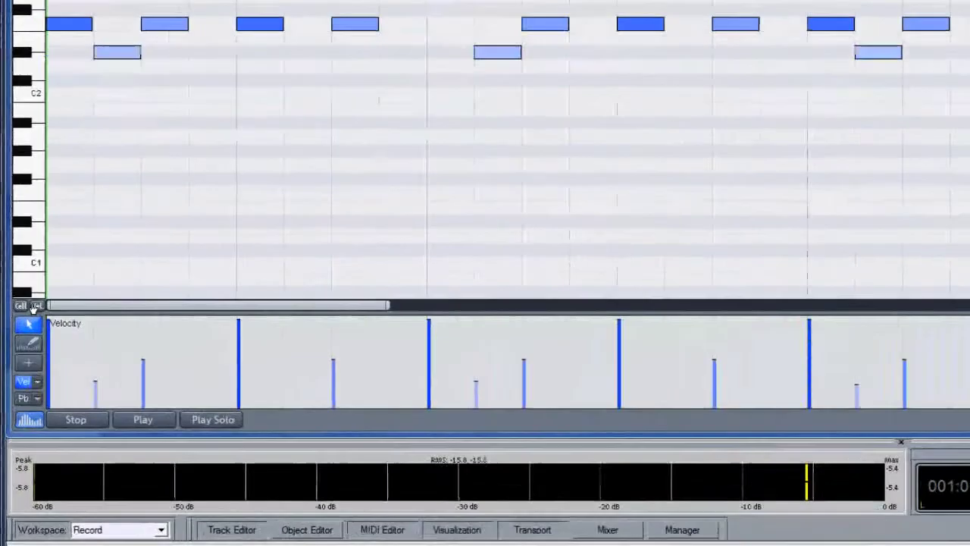
# - With velocity bars displayed on the notes, set the F2 note at 001:03:192 to velocity 81 and sweep new velocities across the following F2 notes
pyautogui.click(33, 306)
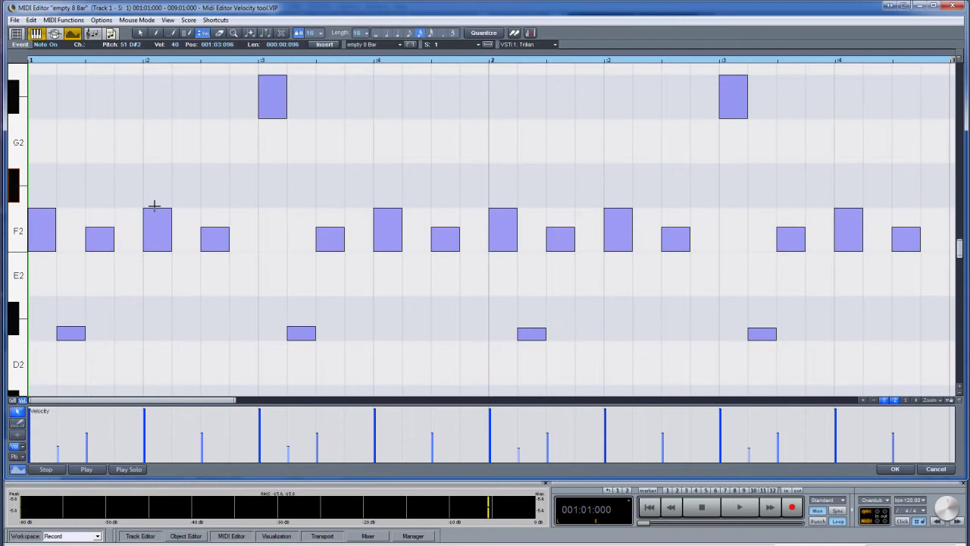
pyautogui.moveTo(154, 210)
pyautogui.mouseDown()
pyautogui.moveTo(154, 238)
pyautogui.moveTo(152, 201)
pyautogui.mouseUp()
pyautogui.moveTo(209, 226)
pyautogui.mouseDown()
pyautogui.moveTo(212, 240)
pyautogui.moveTo(218, 225)
pyautogui.mouseUp()
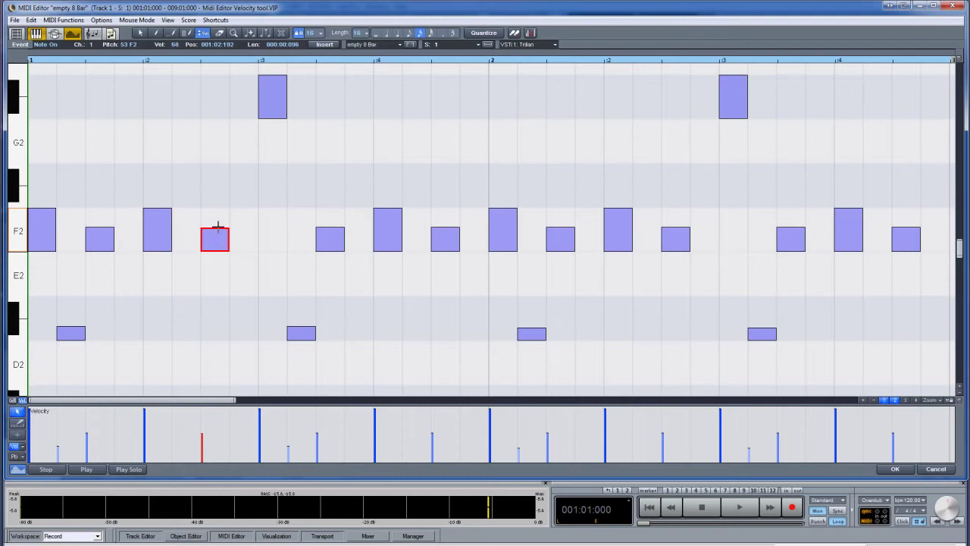
pyautogui.moveTo(322, 232)
pyautogui.mouseDown()
pyautogui.moveTo(329, 197)
pyautogui.moveTo(332, 237)
pyautogui.moveTo(336, 221)
pyautogui.mouseUp()
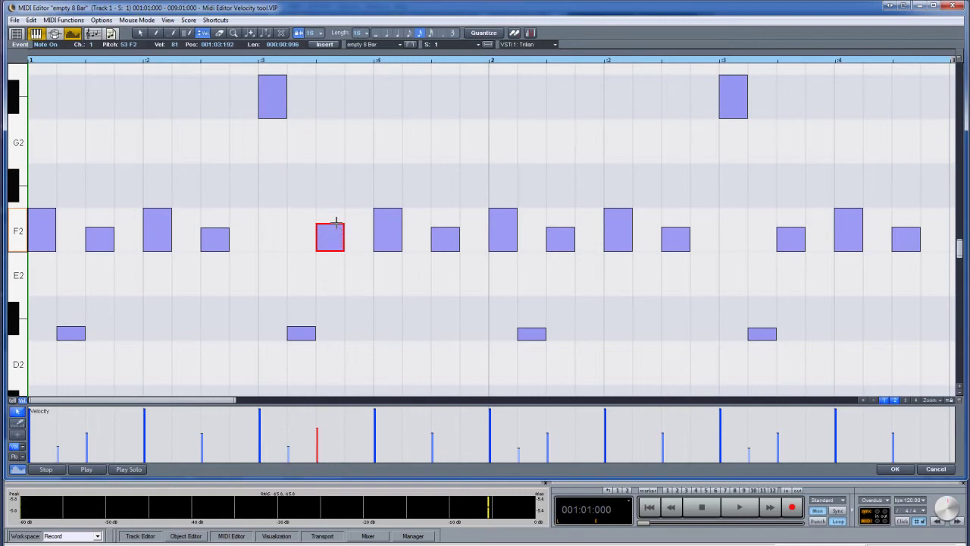
pyautogui.click(305, 250)
pyautogui.moveTo(306, 250)
pyautogui.mouseDown()
pyautogui.moveTo(355, 206)
pyautogui.moveTo(624, 221)
pyautogui.moveTo(693, 244)
pyautogui.mouseUp()
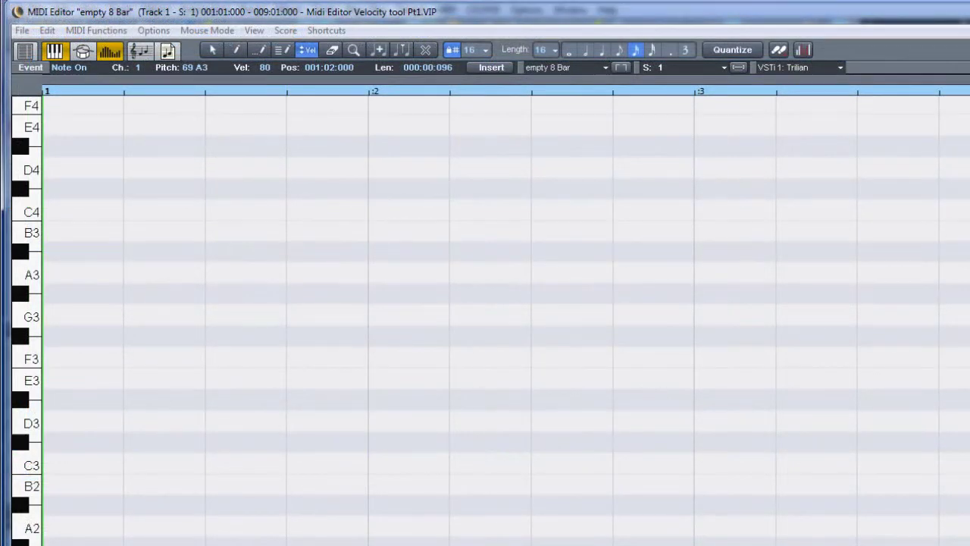
# - Using temporary pencil mode within the Velocity Tool, draw sixteenth notes B3, A3, G3 and F3 stacked on beat 2 of bar 1
pyautogui.press('shift')
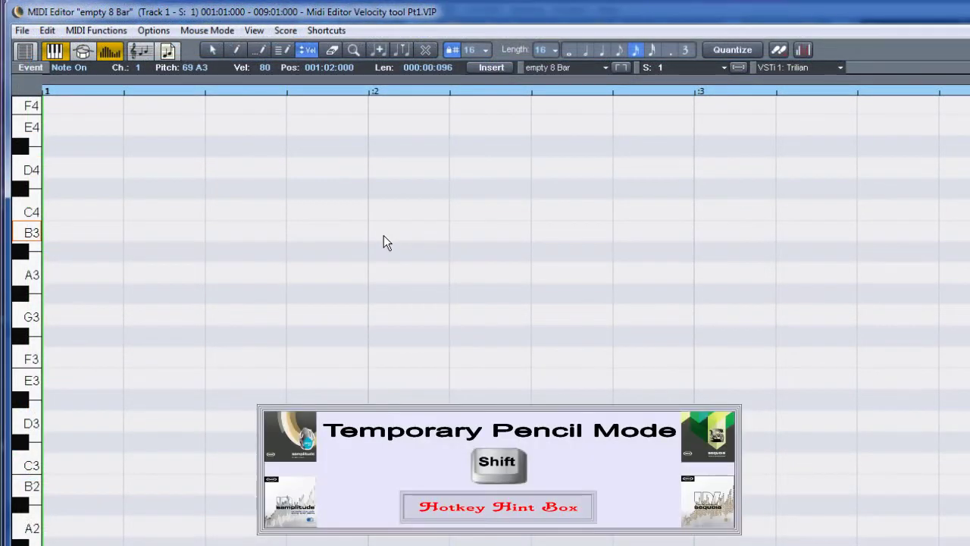
pyautogui.keyDown('shift'); pyautogui.click(383, 221); pyautogui.keyUp('shift')
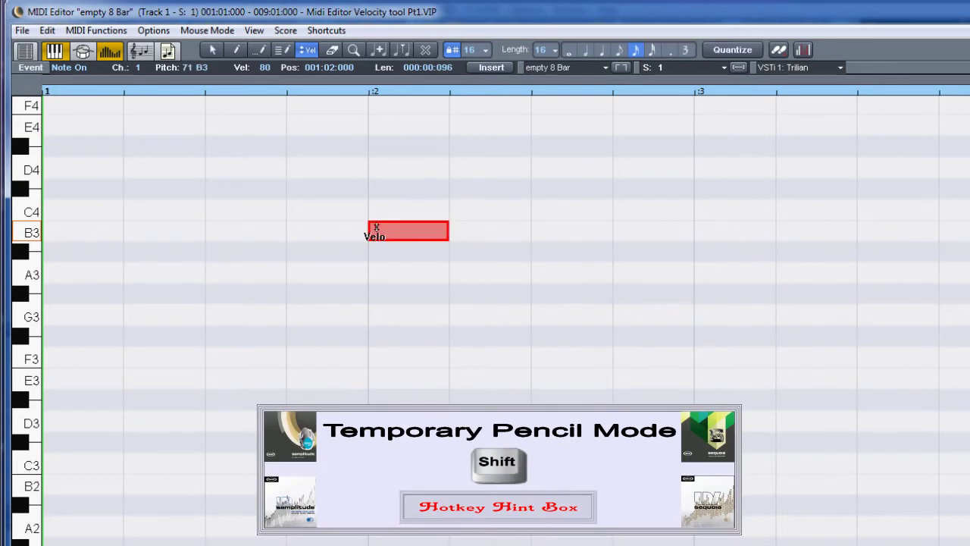
pyautogui.keyDown('shift'); pyautogui.click(387, 264); pyautogui.keyUp('shift')
pyautogui.keyDown('shift'); pyautogui.click(384, 307); pyautogui.keyUp('shift')
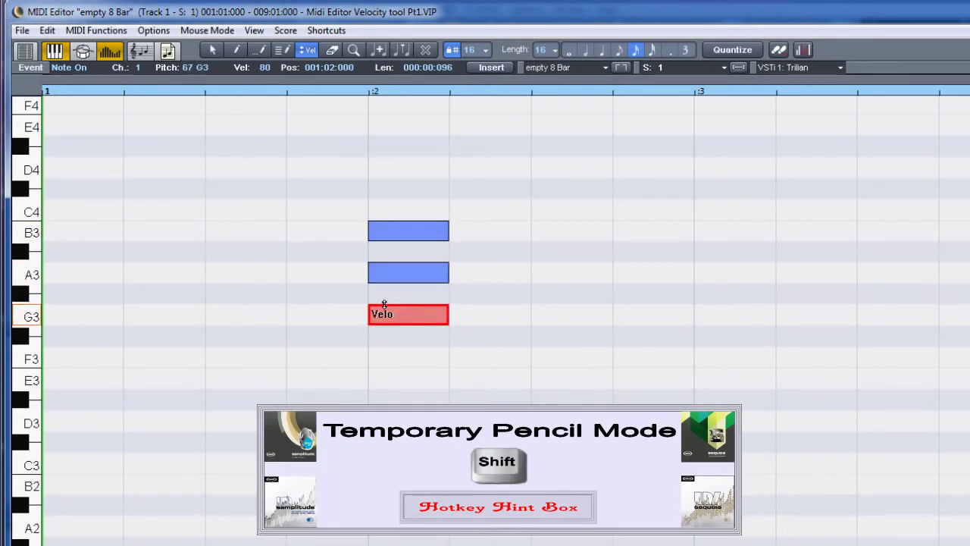
pyautogui.keyDown('shift'); pyautogui.click(382, 351); pyautogui.keyUp('shift')
# - Set the velocity value for newly drawn notes to 106
pyautogui.moveTo(390, 173); pyautogui.dragTo(407, 369)
pyautogui.moveTo(392, 230)
pyautogui.mouseDown()
pyautogui.moveTo(403, 279)
pyautogui.moveTo(403, 226)
pyautogui.mouseUp()
pyautogui.click(397, 209)
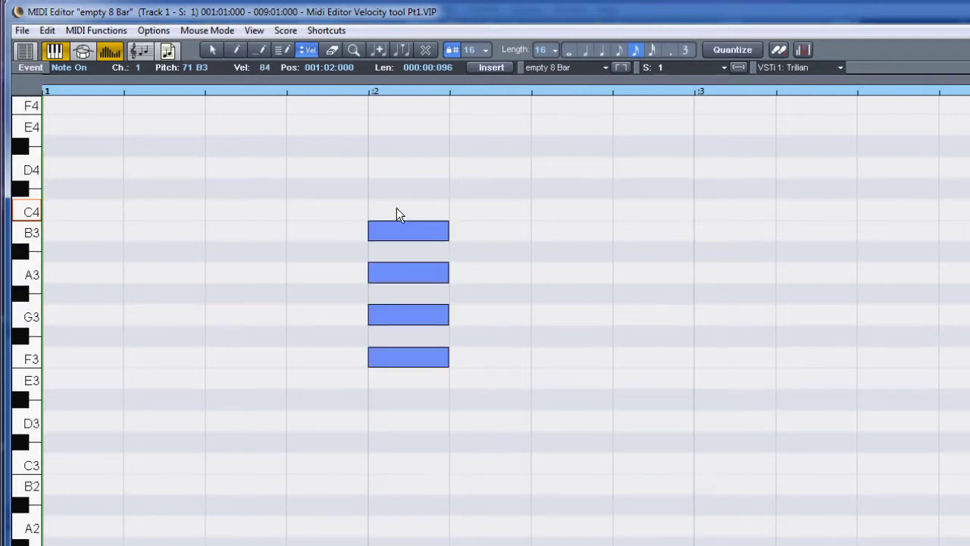
pyautogui.doubleClick(265, 67)
pyautogui.write('10')
pyautogui.write('0')
pyautogui.press('Return')
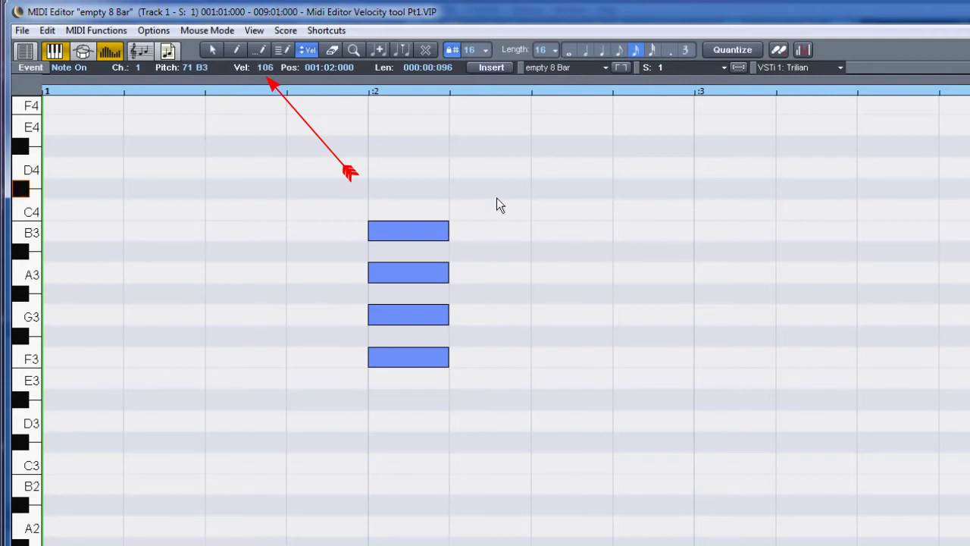
# - Draw a second stack of sixteenth notes B3, A3, G3 and F3 at 001:02:192 with velocity 106, and clear the selection
pyautogui.click(537, 226)
pyautogui.click(542, 270)
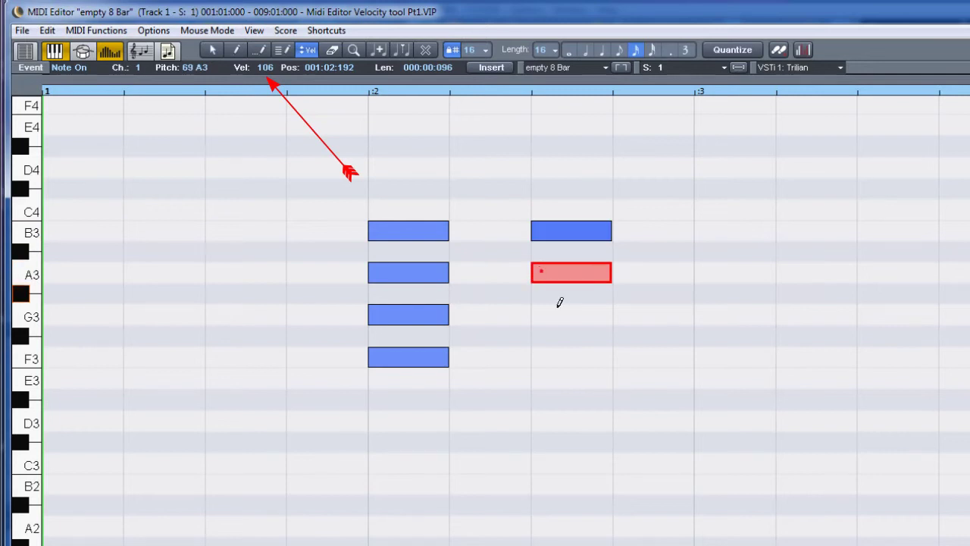
pyautogui.click(559, 311)
pyautogui.click(560, 354)
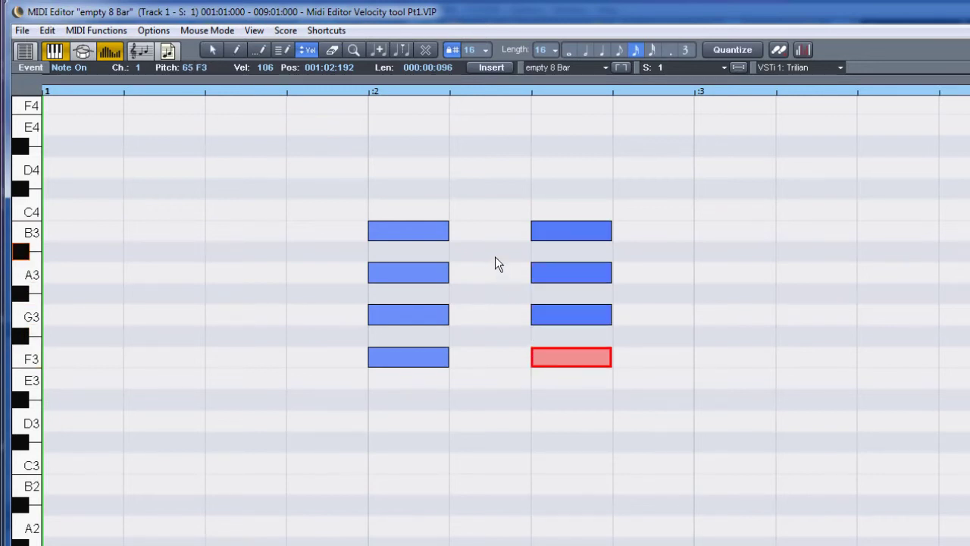
pyautogui.click(482, 238)
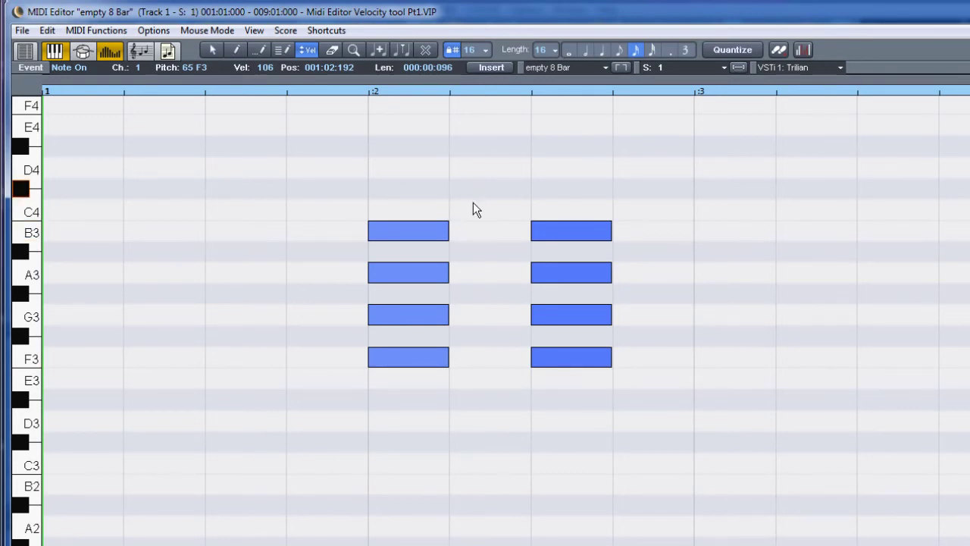
# - Using the temporary eraser, delete B3, A3 and G3 on beat 2 individually and erase the second note stack in one sweep
pyautogui.click(413, 232)
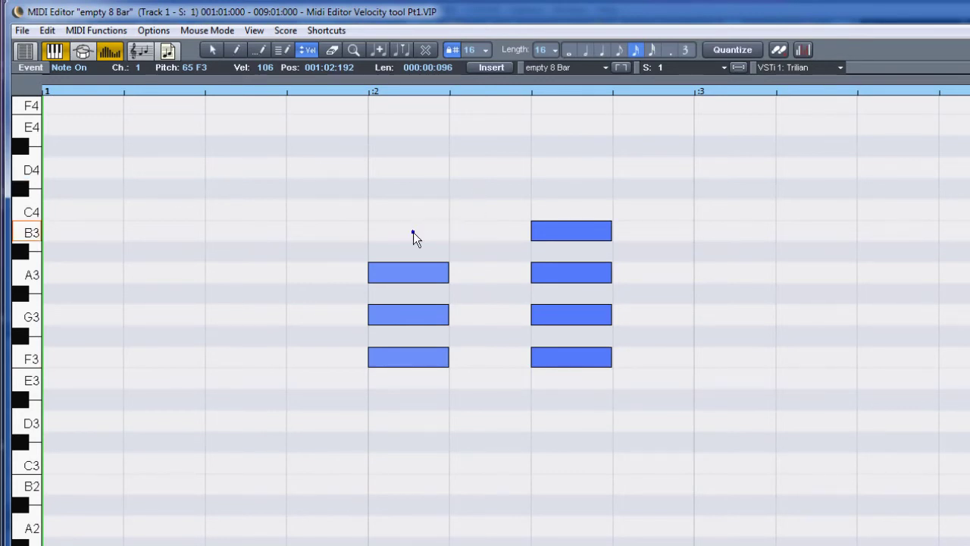
pyautogui.click(413, 274)
pyautogui.click(409, 310)
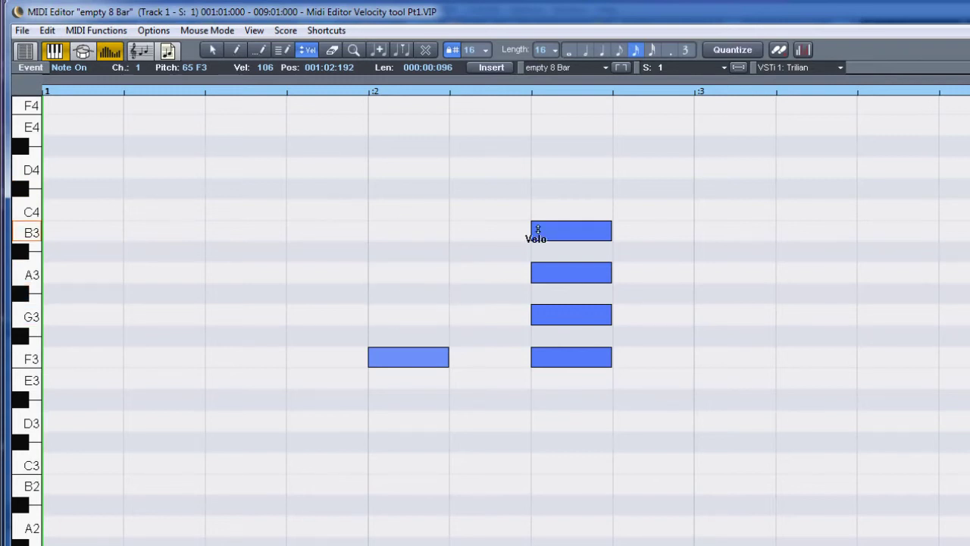
pyautogui.moveTo(584, 188); pyautogui.dragTo(571, 364)
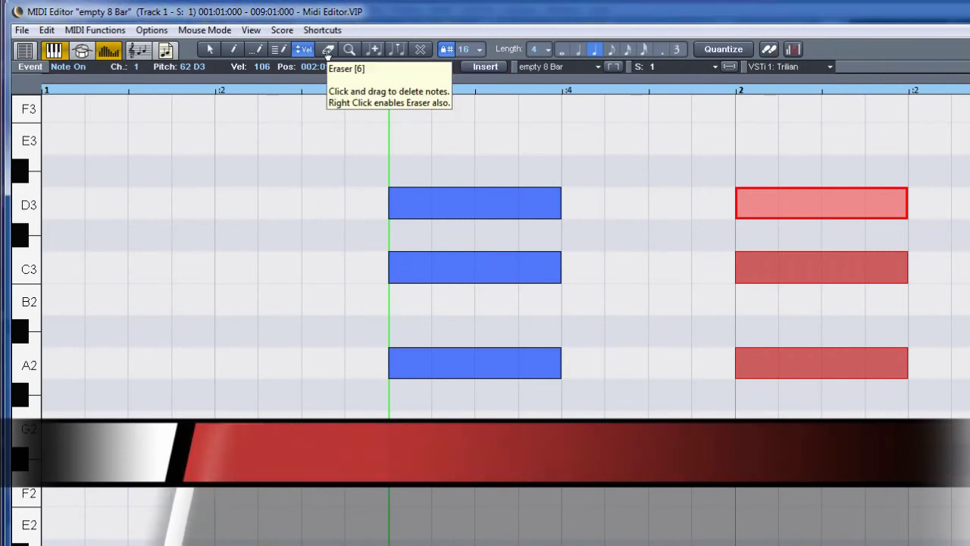
# - With the Eraser, delete the D3, C3 and A2 notes on beat 3 of bar 1 individually and the selected chord starting bar 2 at once
pyautogui.click(328, 51)
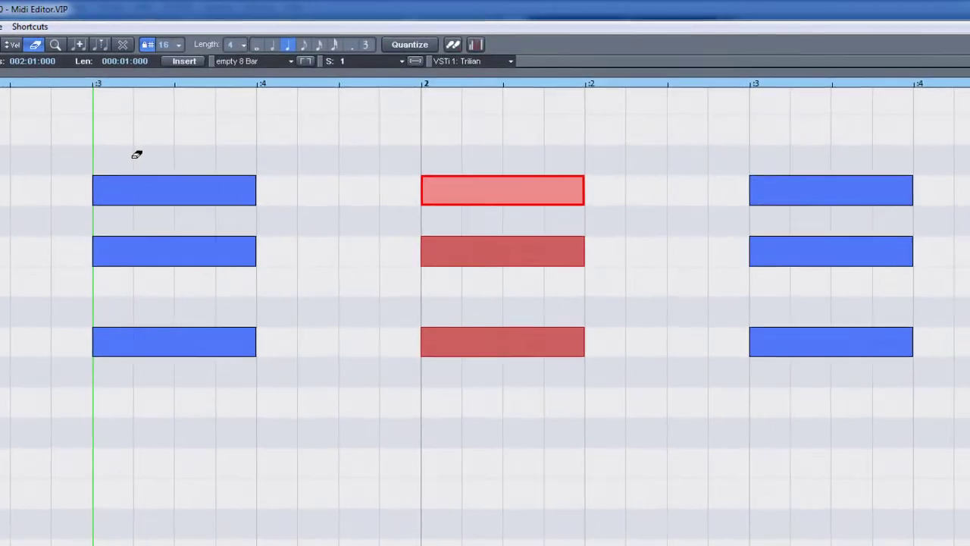
pyautogui.click(134, 191)
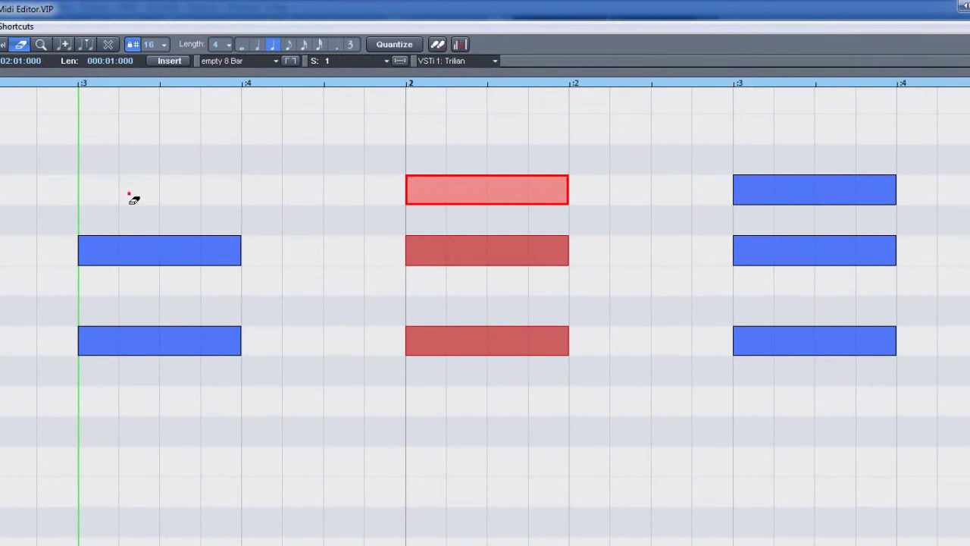
pyautogui.click(133, 250)
pyautogui.click(135, 340)
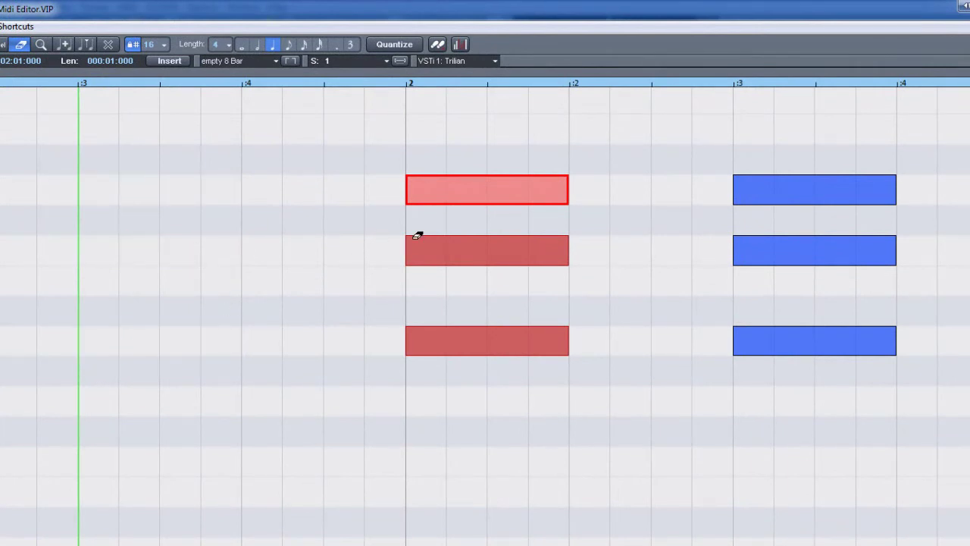
pyautogui.click(466, 196)
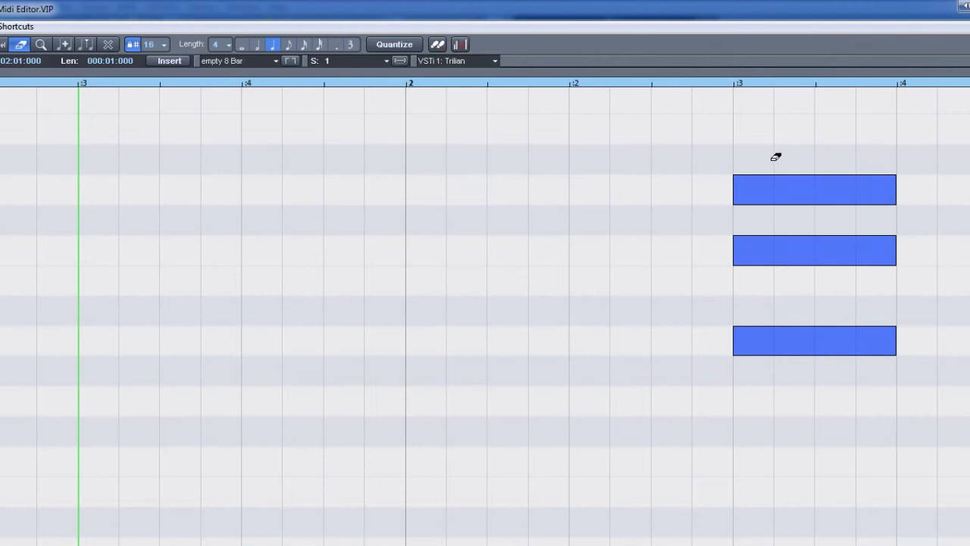
# - Erase the chord on beat 3 of bar 2 in one sweep, and draw quarter notes C#3, B2 and A2 on beat 3 of bar 1
pyautogui.moveTo(774, 156); pyautogui.dragTo(784, 291)
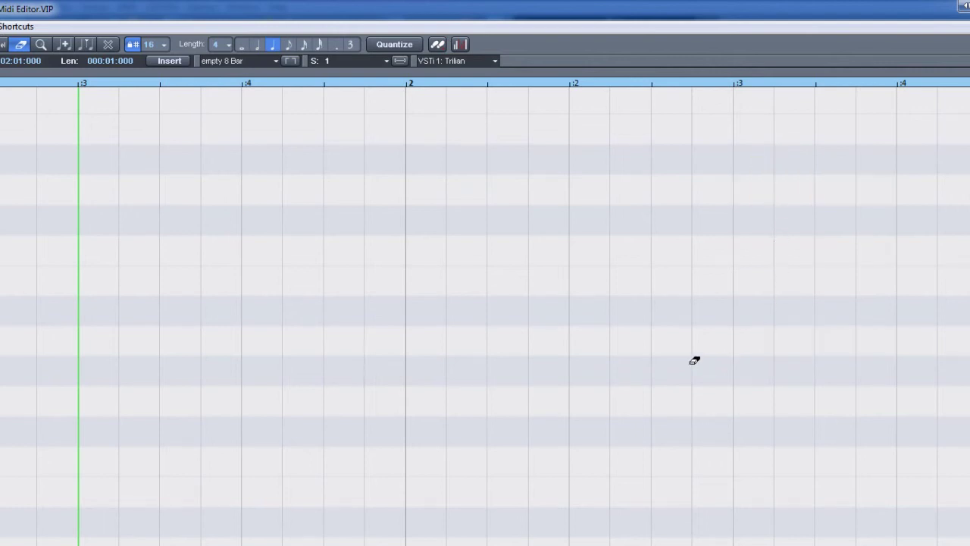
pyautogui.press('shift')
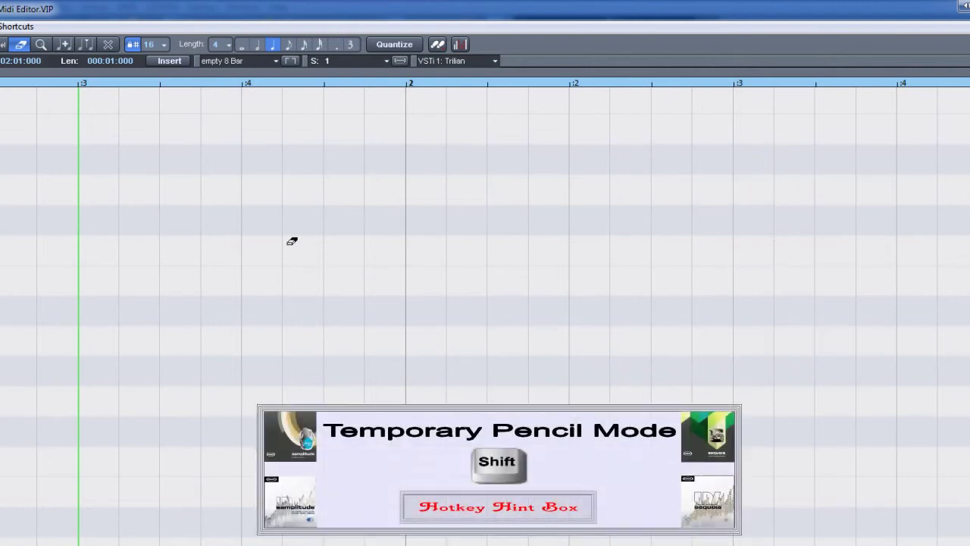
pyautogui.click(93, 217)
pyautogui.click(94, 279)
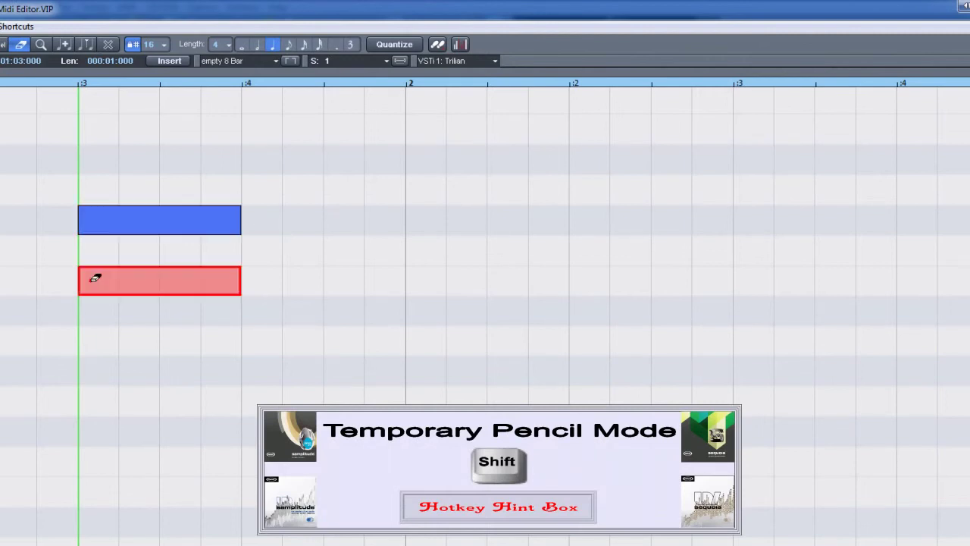
pyautogui.click(97, 338)
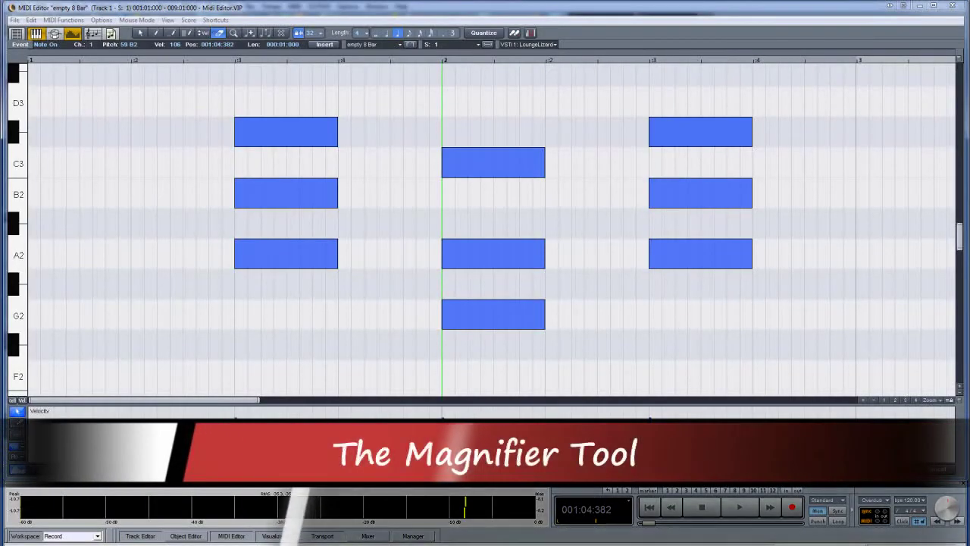
# - With the Magnifier, zoom in horizontally on the chord on beat 3 of bar 1 and restore the previous zoom level
pyautogui.click(235, 35)
pyautogui.moveTo(219, 87); pyautogui.dragTo(360, 297)
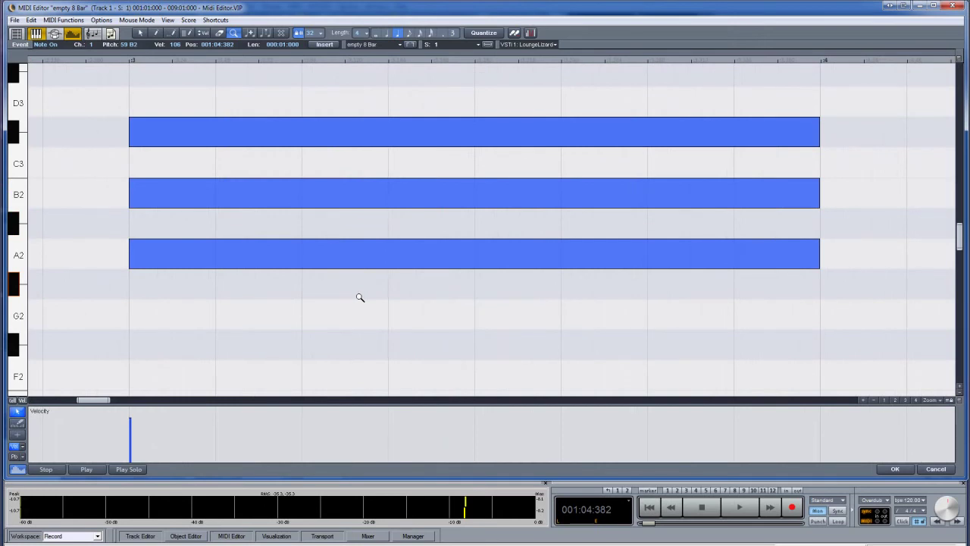
pyautogui.rightClick(360, 297)
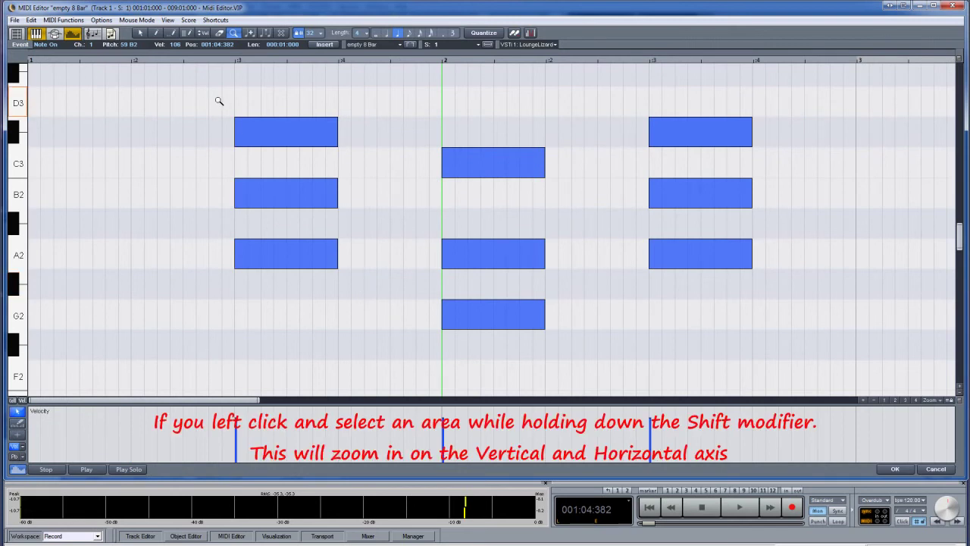
# - Zoom in both horizontally and vertically on the area around the first two chords, and restore the previous zoom level
pyautogui.moveTo(217, 87); pyautogui.dragTo(561, 376)
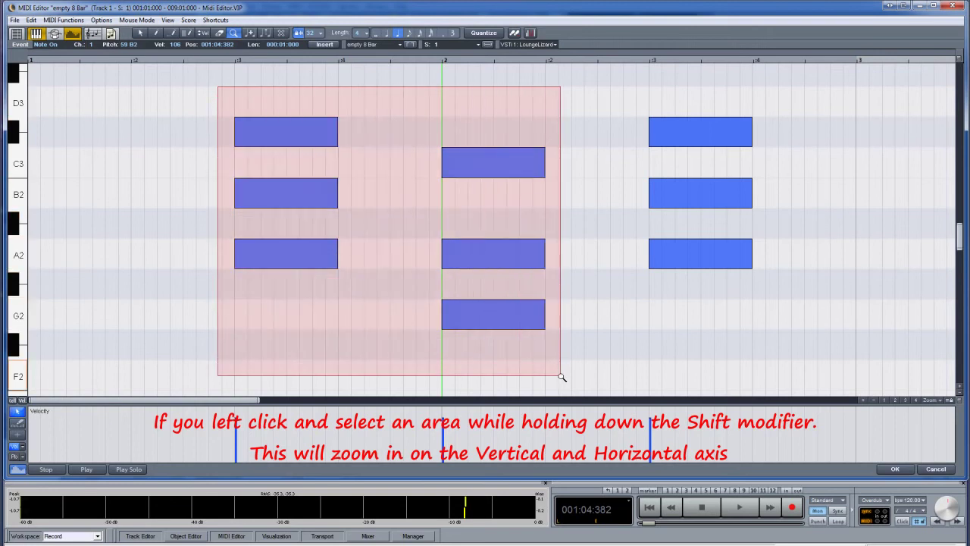
pyautogui.moveTo(562, 376); pyautogui.dragTo(562, 377)
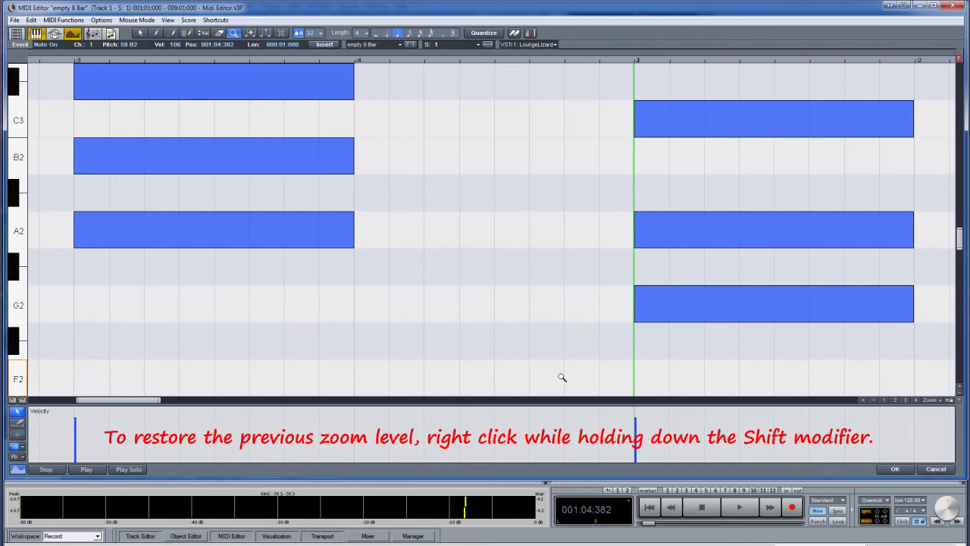
pyautogui.keyDown('shift'); pyautogui.rightClick(561, 377); pyautogui.keyUp('shift')
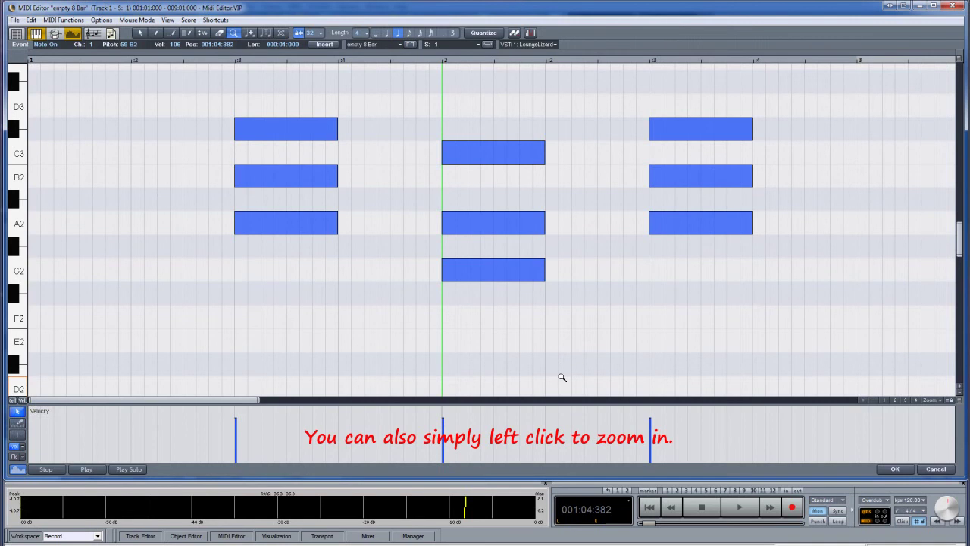
# - Zoom in several levels around the play cursor at bar 2 with the Magnifier, and zoom back out stepwise
pyautogui.click(562, 376)
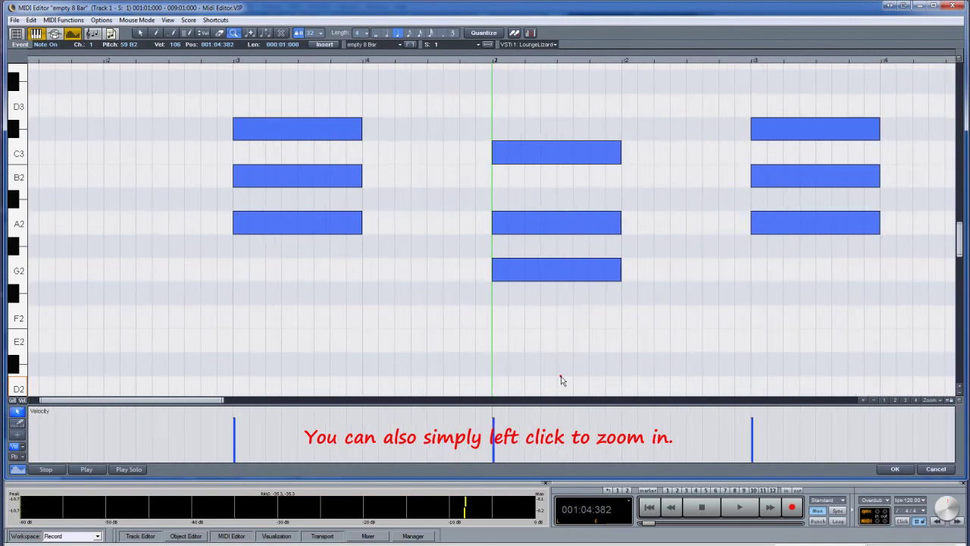
pyautogui.click(562, 377)
pyautogui.click(561, 377)
pyautogui.click(562, 376)
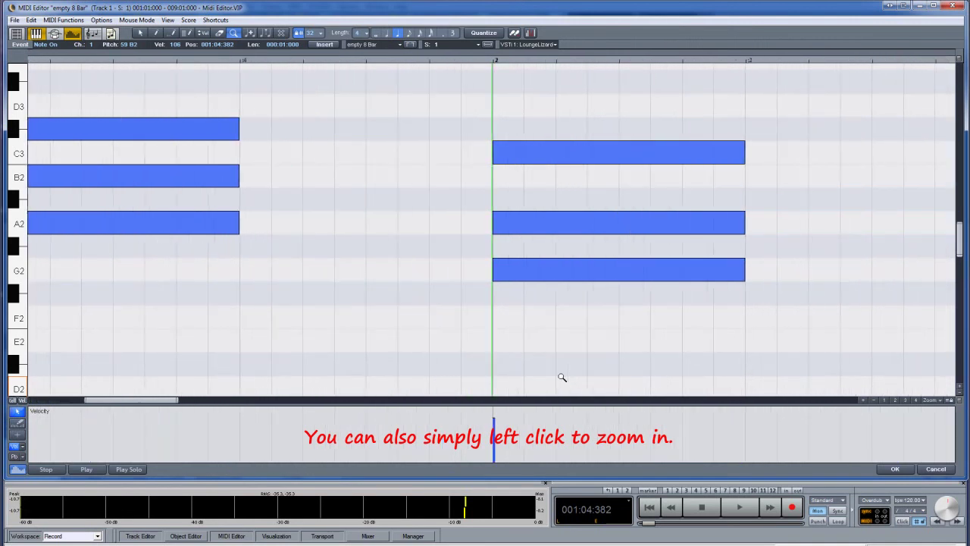
pyautogui.click(561, 376)
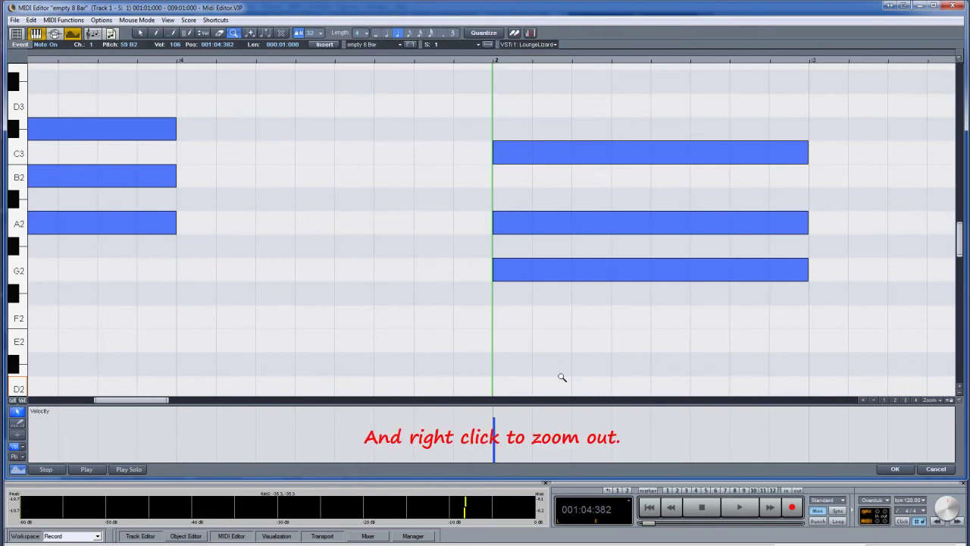
pyautogui.rightClick(562, 376)
pyautogui.rightClick(561, 376)
pyautogui.rightClick(561, 377)
pyautogui.rightClick(562, 376)
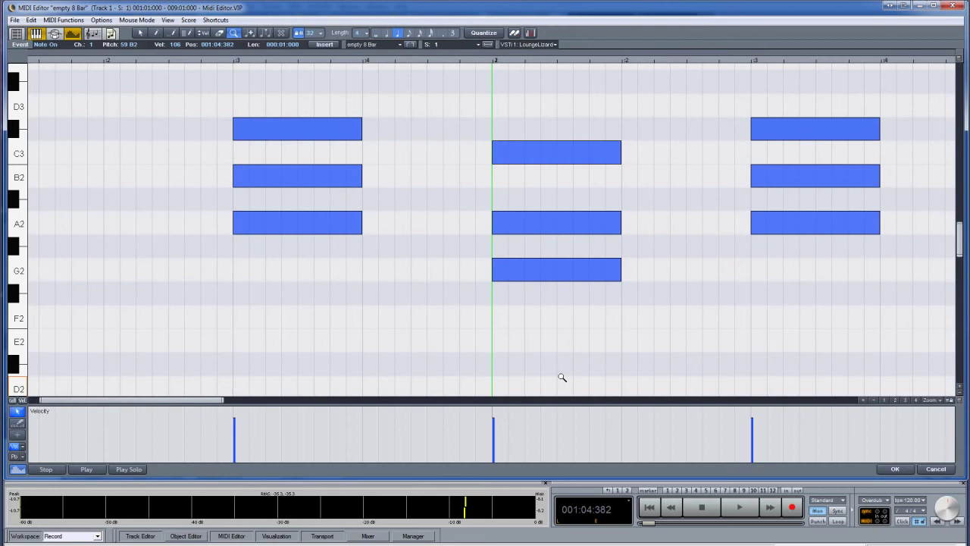
# - Place the play cursor at 001:03:000, zoom in around it with the Magnifier, and zoom back out
pyautogui.click(233, 63)
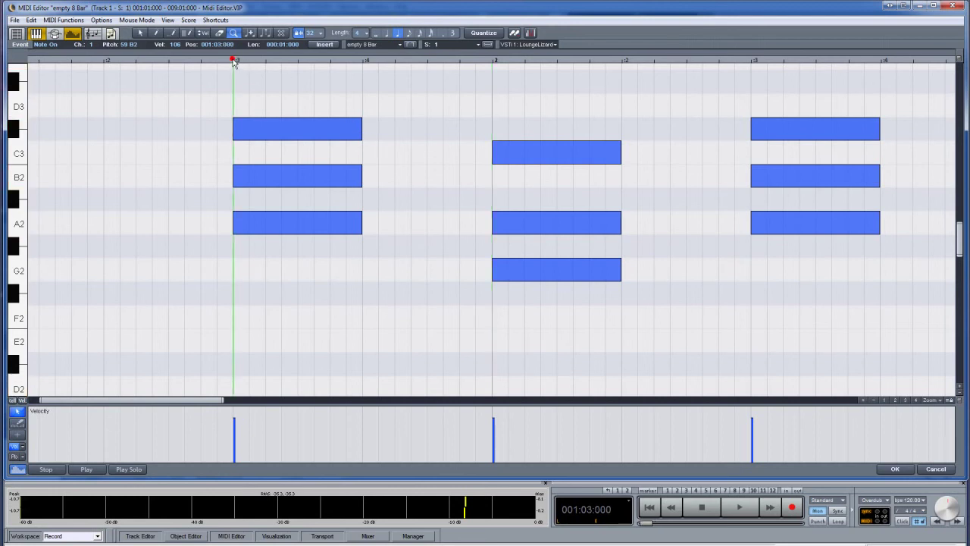
pyautogui.click(243, 86)
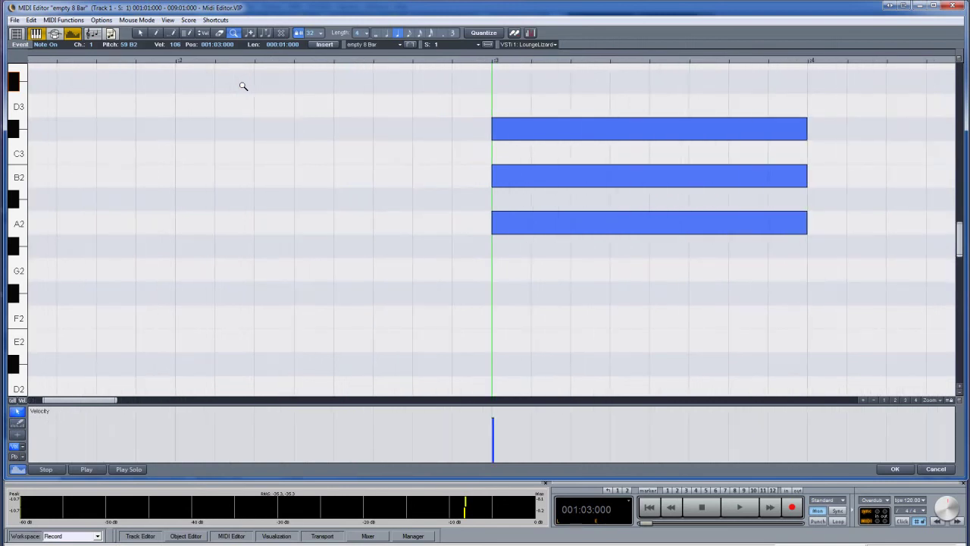
pyautogui.rightClick(243, 86)
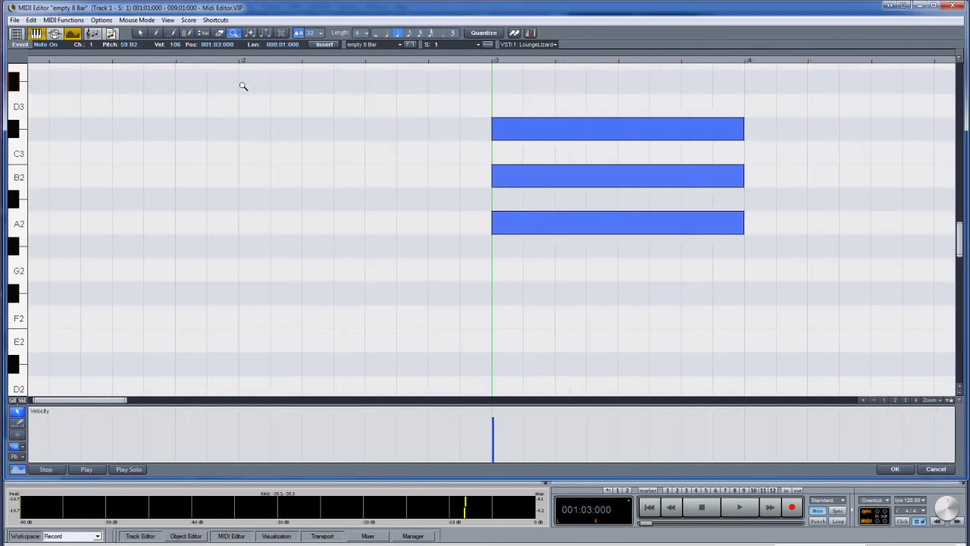
pyautogui.rightClick(243, 86)
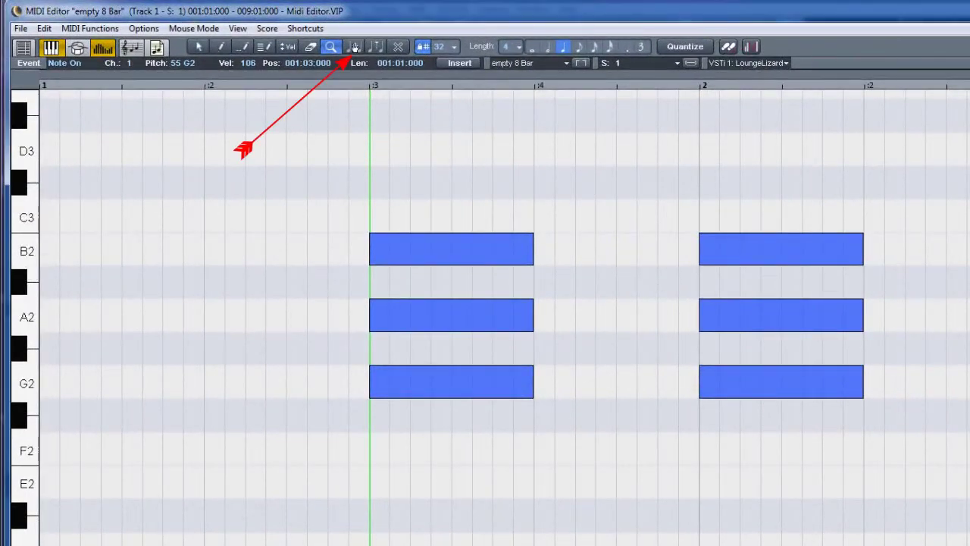
# - With the Combi-Tool's glue mode, join the three chords into continuous B2, A2 and G2 notes from beat 3 of bar 1 through beat 3 of bar 2
pyautogui.click(355, 47)
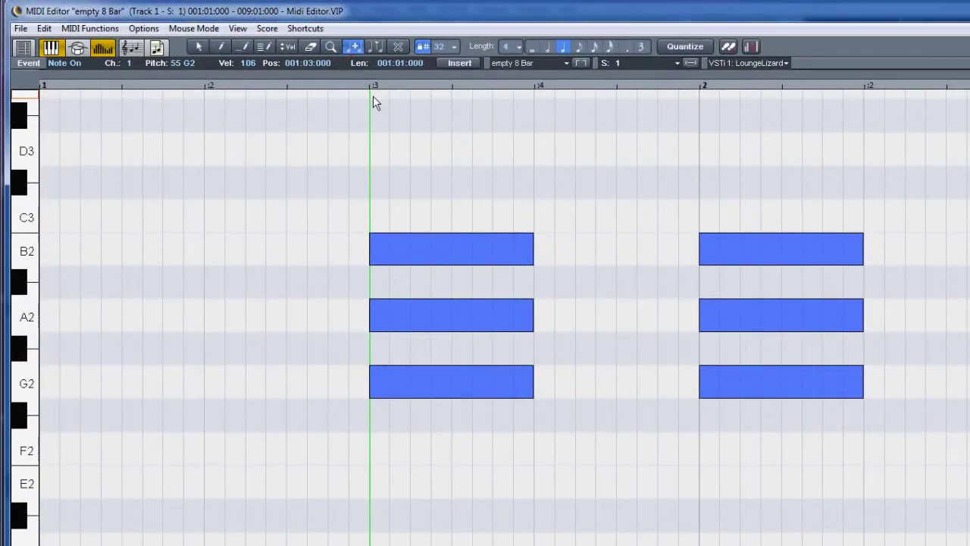
pyautogui.click(432, 244)
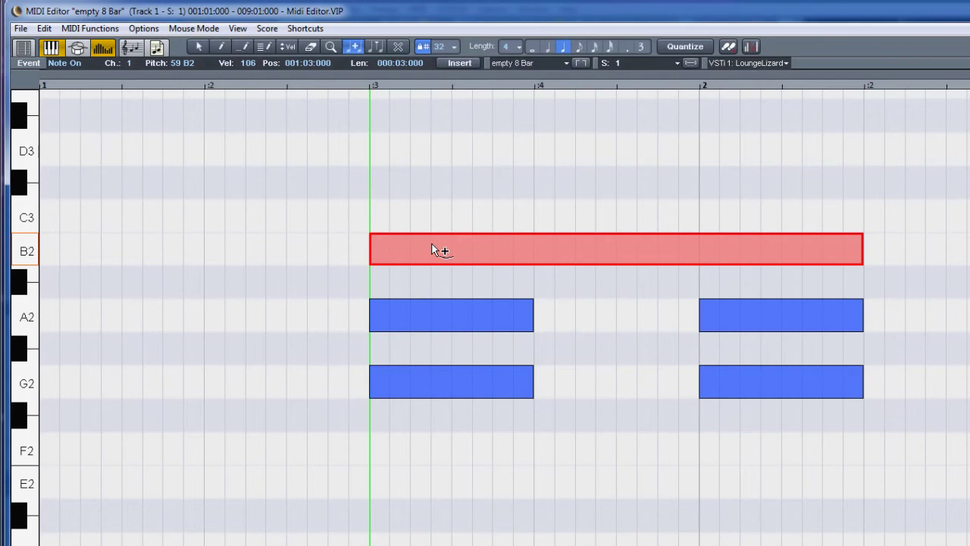
pyautogui.click(433, 314)
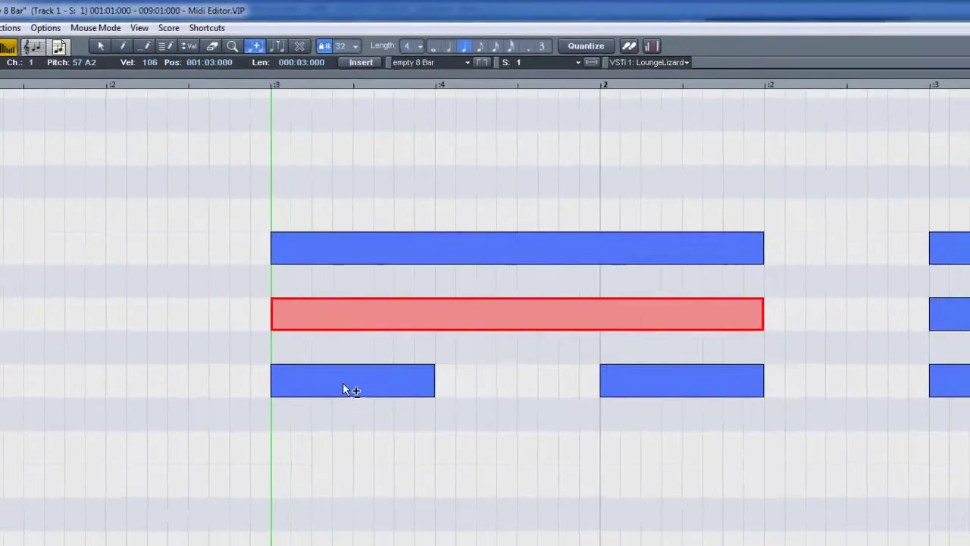
pyautogui.click(441, 385)
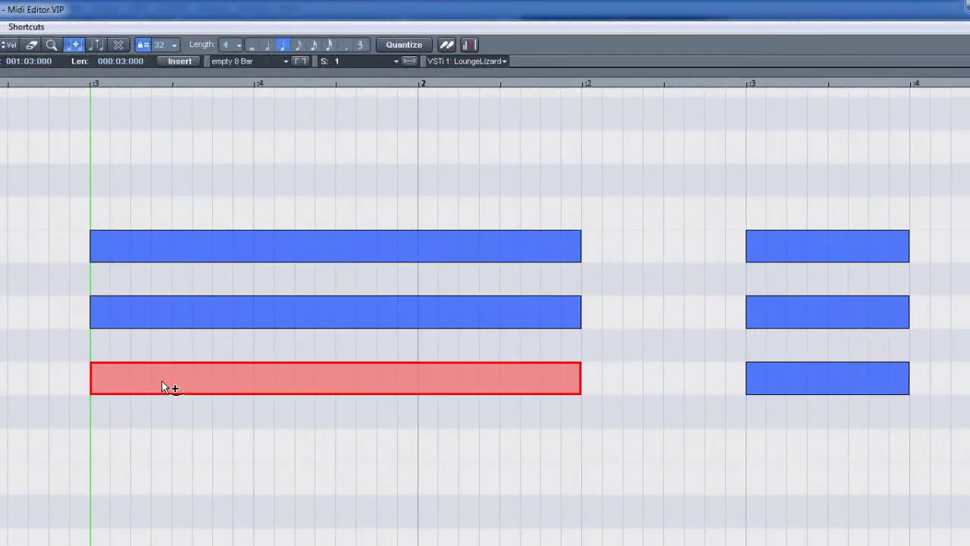
pyautogui.click(456, 247)
pyautogui.click(460, 305)
pyautogui.click(461, 372)
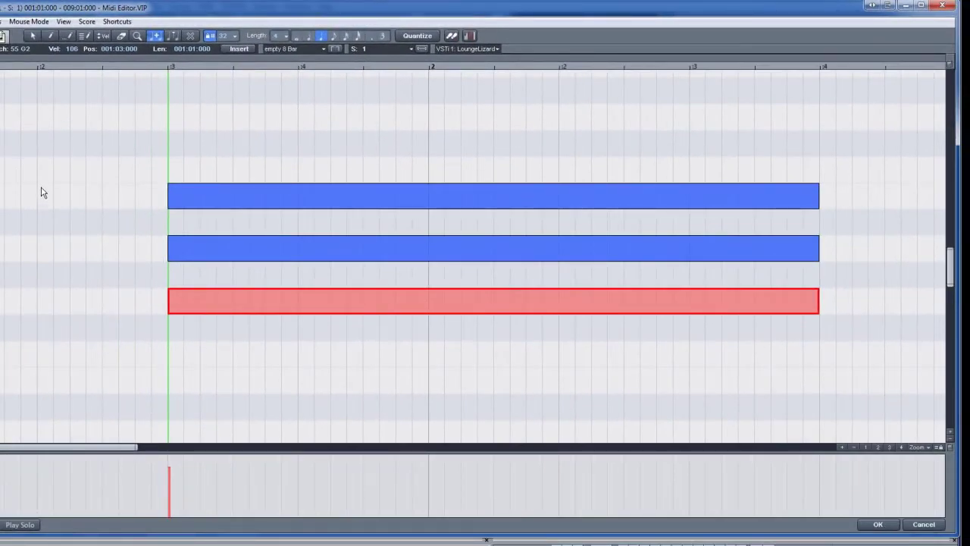
# - Draw quarter notes D3, C3 and A#2 at 001:02:000 using the temporary pencil
pyautogui.press('2')
pyautogui.click(41, 108)
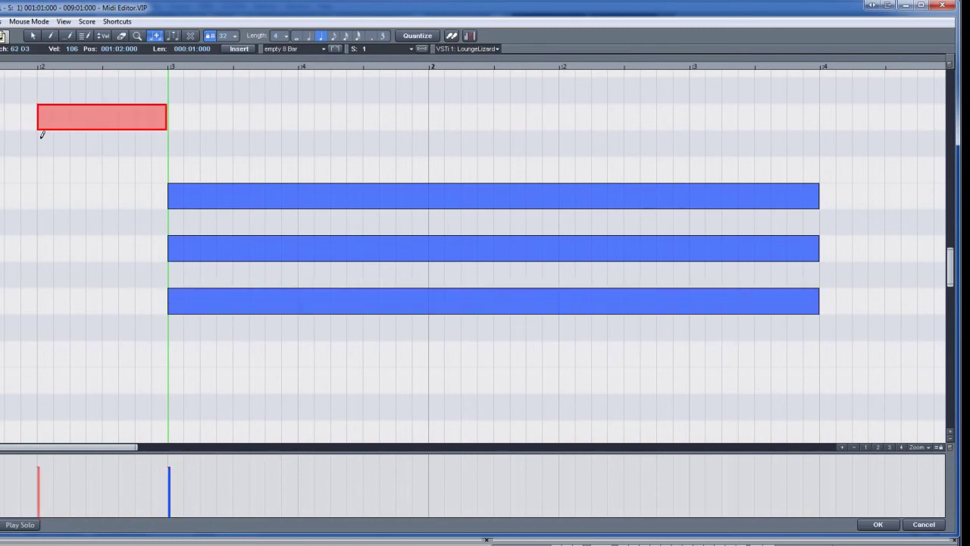
pyautogui.click(41, 170)
pyautogui.click(44, 218)
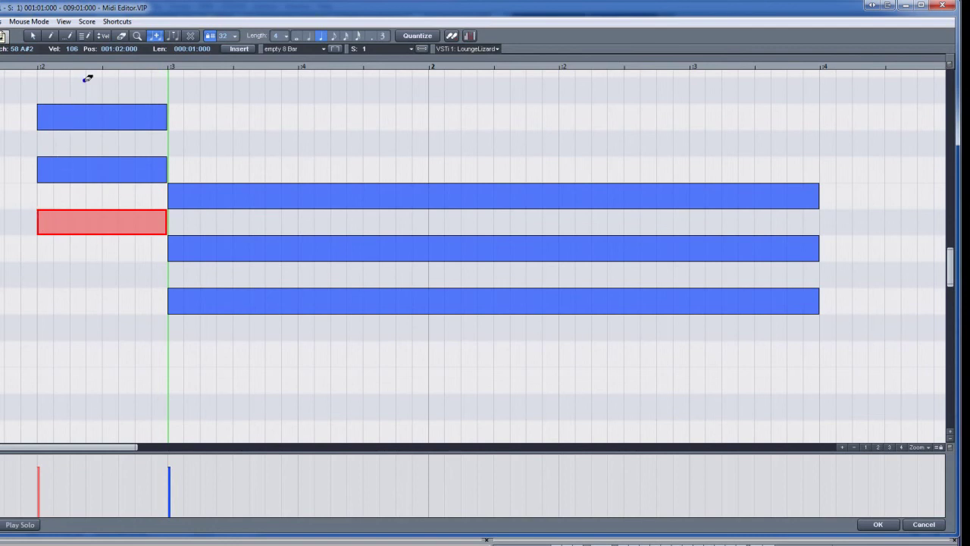
# - Erase the D3, C3 and A#2 notes on beat 2 of bar 1 individually with the temporary eraser
pyautogui.click(92, 117)
pyautogui.click(98, 169)
pyautogui.click(93, 221)
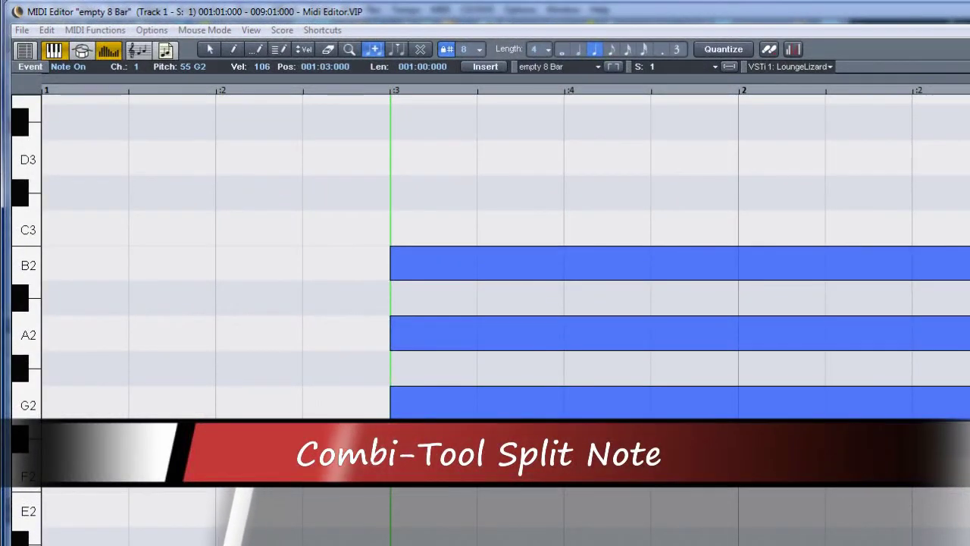
# - Using the Combi-Tool's split mode with the snap grid at 8, split the B2, A2 and G2 notes an eighth after beat 3 of bar 1
pyautogui.click(398, 49)
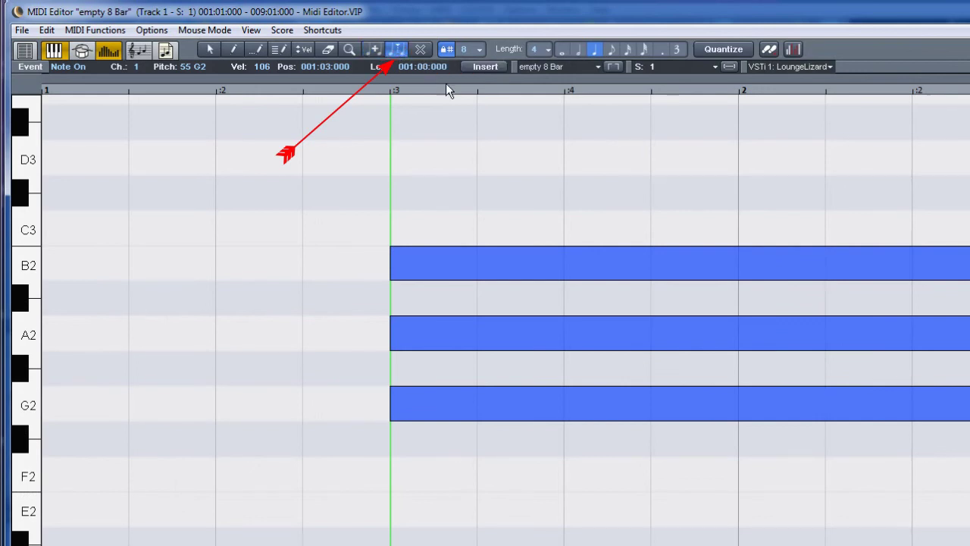
pyautogui.click(479, 49)
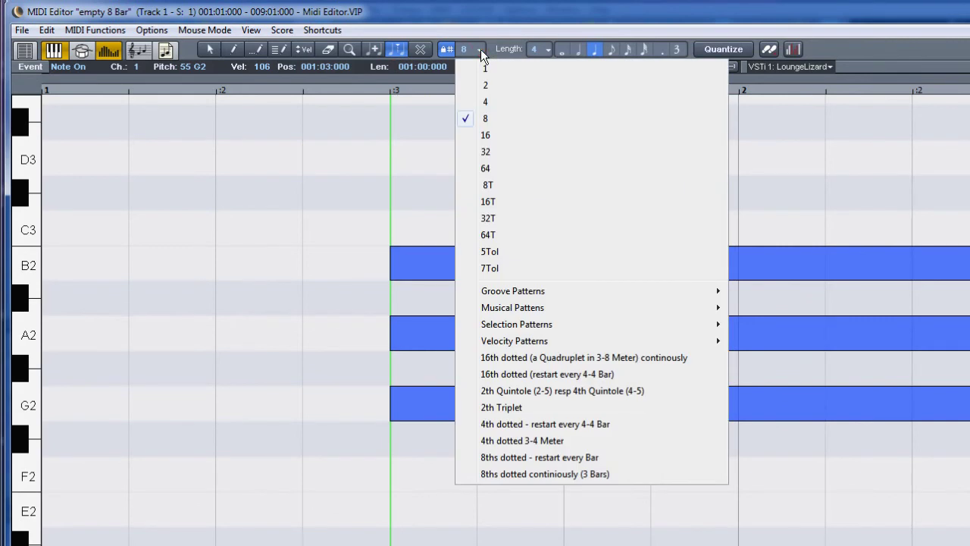
pyautogui.click(492, 117)
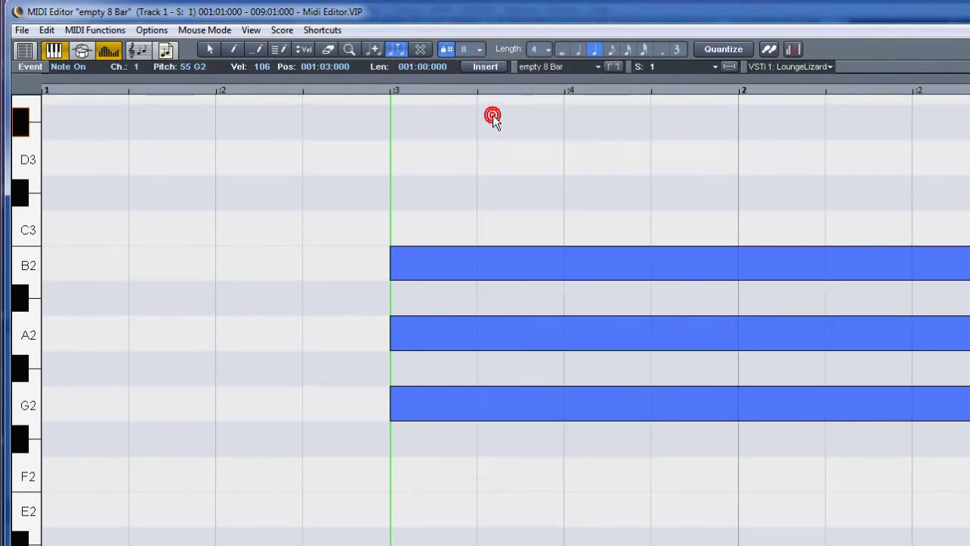
pyautogui.click(486, 254)
pyautogui.click(488, 335)
pyautogui.click(505, 402)
# - Split the long G2, A2 and B2 notes at 001:04:192 and an eighth after the start of bar 2
pyautogui.click(631, 416)
pyautogui.click(684, 336)
pyautogui.click(682, 258)
pyautogui.click(805, 258)
pyautogui.click(845, 335)
pyautogui.click(841, 400)
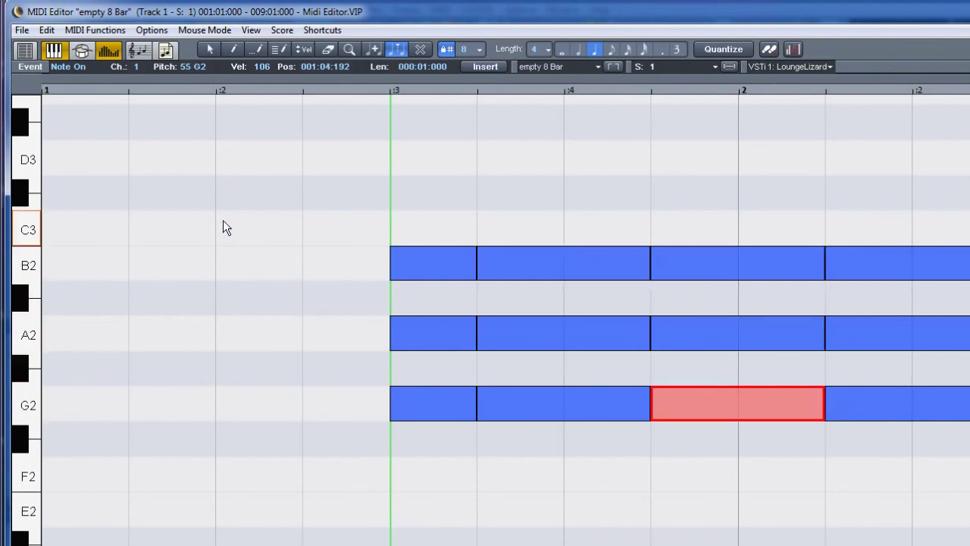
# - Draw quarter notes D3, C3 and A#2 at 001:02:000 while in split mode, and erase all three in one sweep
pyautogui.click(220, 146)
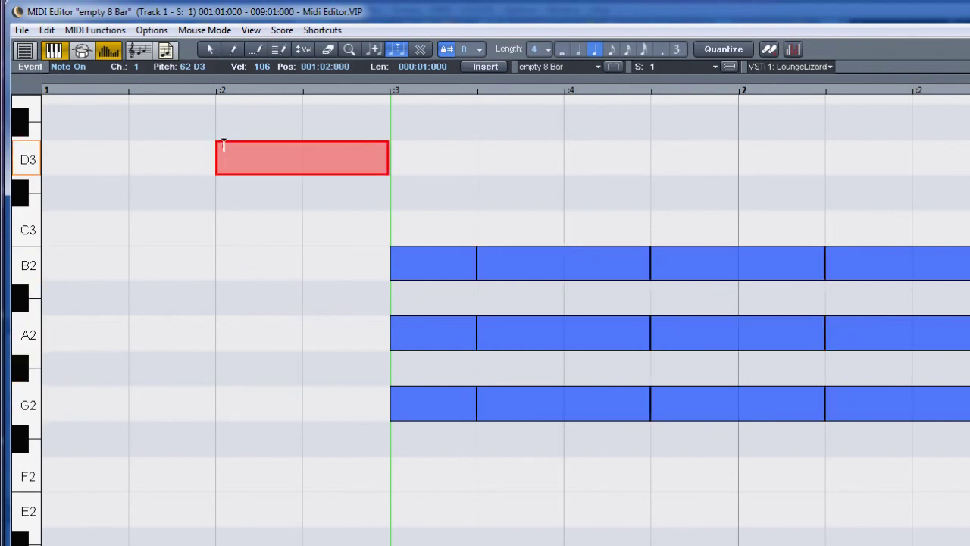
pyautogui.click(235, 227)
pyautogui.click(234, 298)
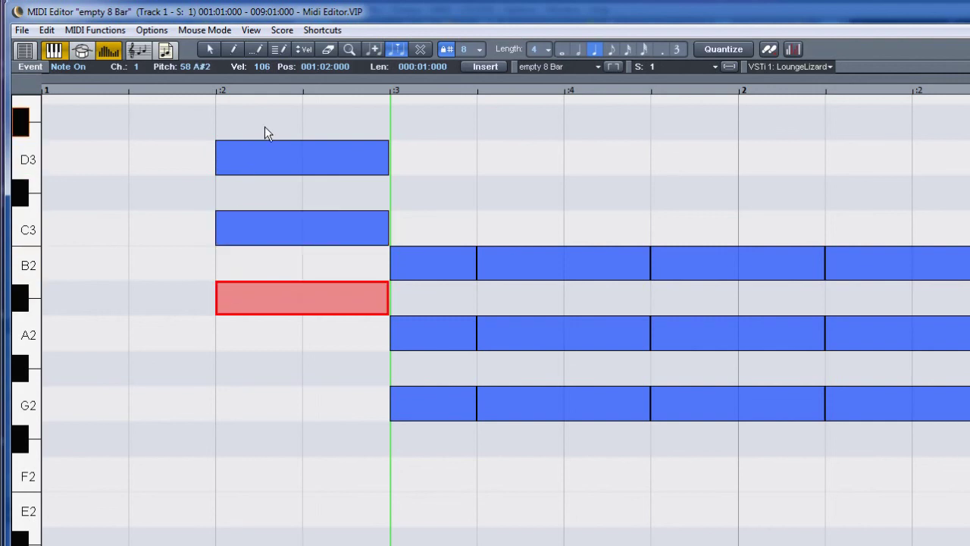
pyautogui.moveTo(272, 114); pyautogui.dragTo(292, 409)
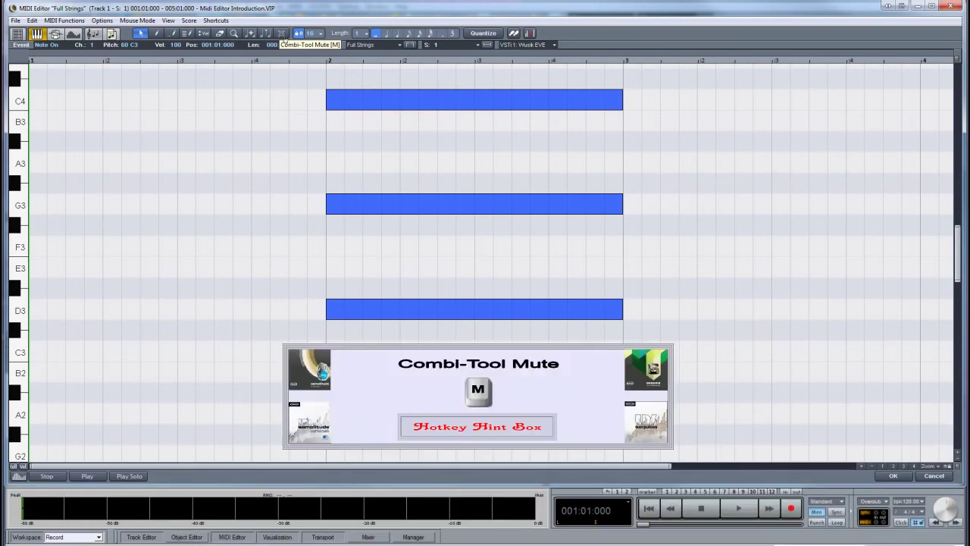
# - With the Combi-Tool Mute, mute and unmute the C4 note in bar 2, and mute G3 and D3 together in one sweep
pyautogui.click(282, 35)
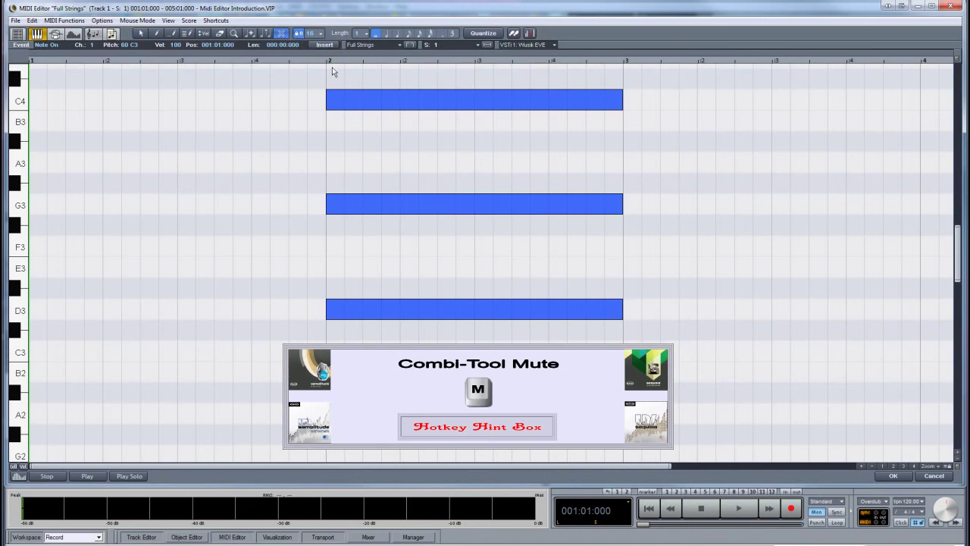
pyautogui.click(381, 100)
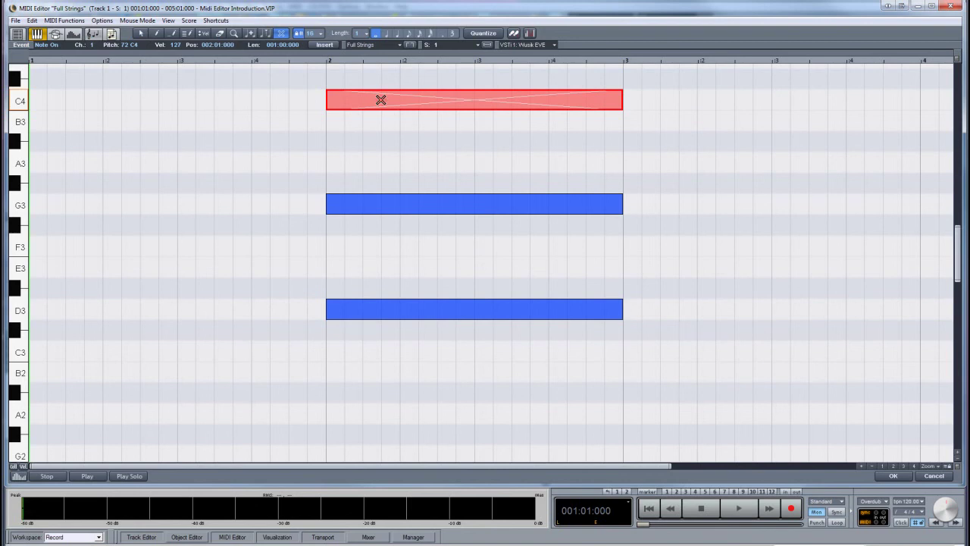
pyautogui.click(381, 100)
pyautogui.moveTo(384, 148); pyautogui.dragTo(380, 333)
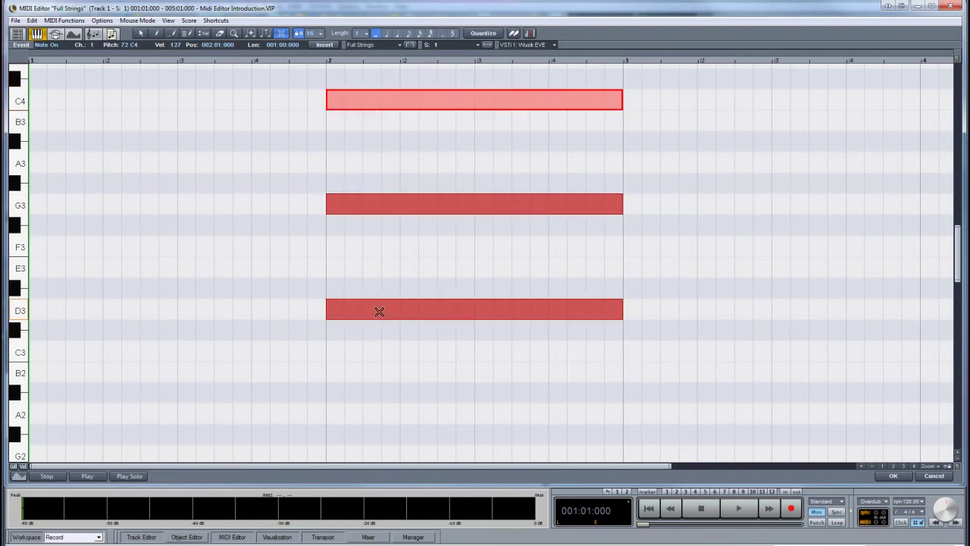
# - Mute and unmute the selected C4, G3 and D3 notes together, and draw and erase a whole note B2 at 002:01:000
pyautogui.click(379, 312)
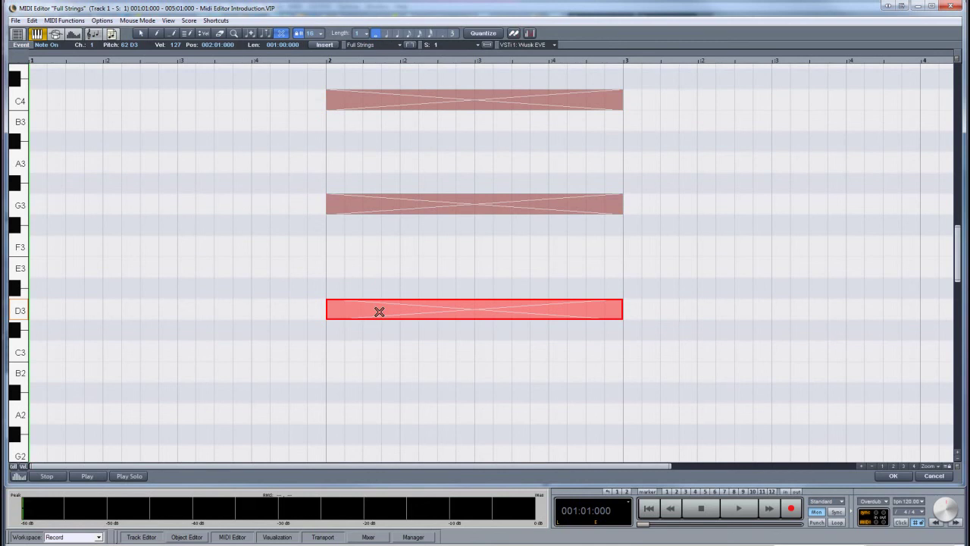
pyautogui.click(379, 311)
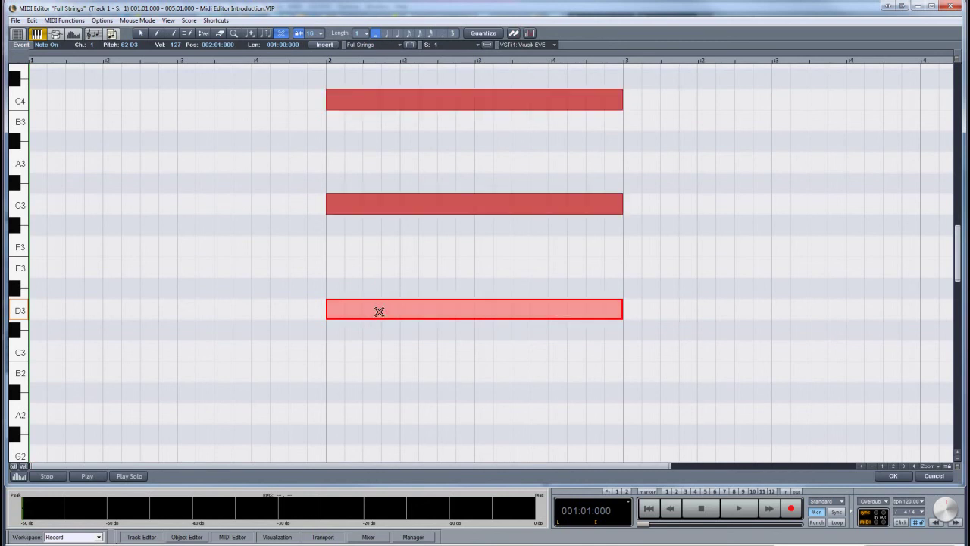
pyautogui.click(327, 365)
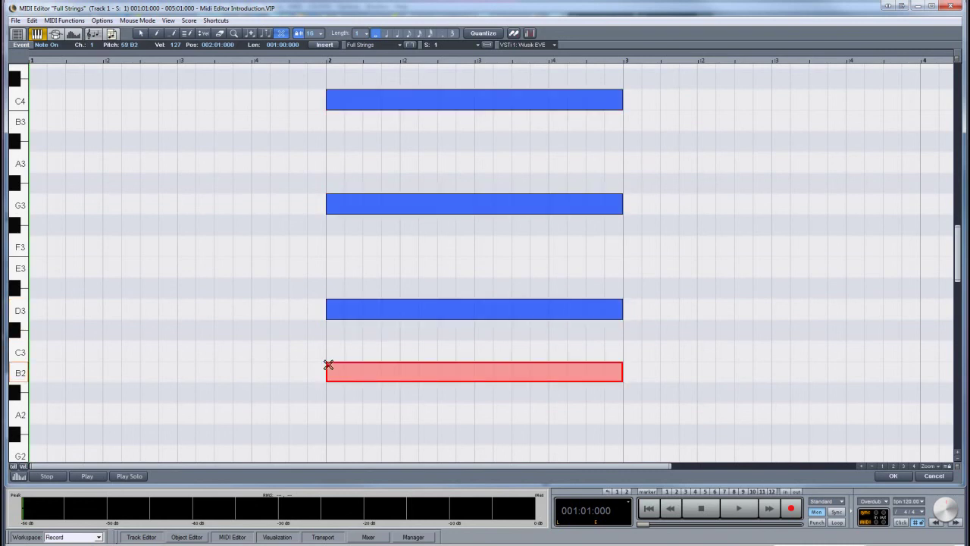
pyautogui.click(377, 372)
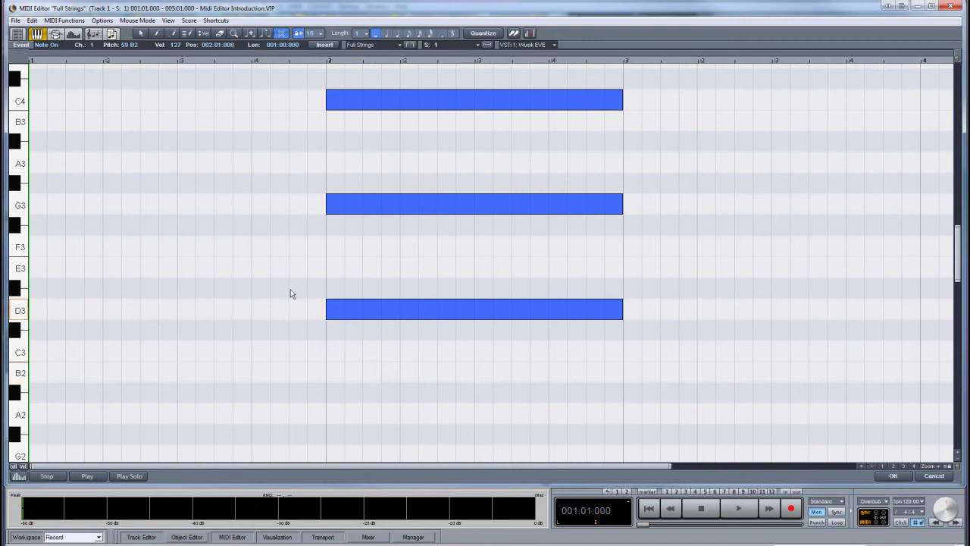
# - In the selection mouse mode, select the C4, G3 and D3 notes in bar 2 together, and mute and unmute them
pyautogui.click(140, 34)
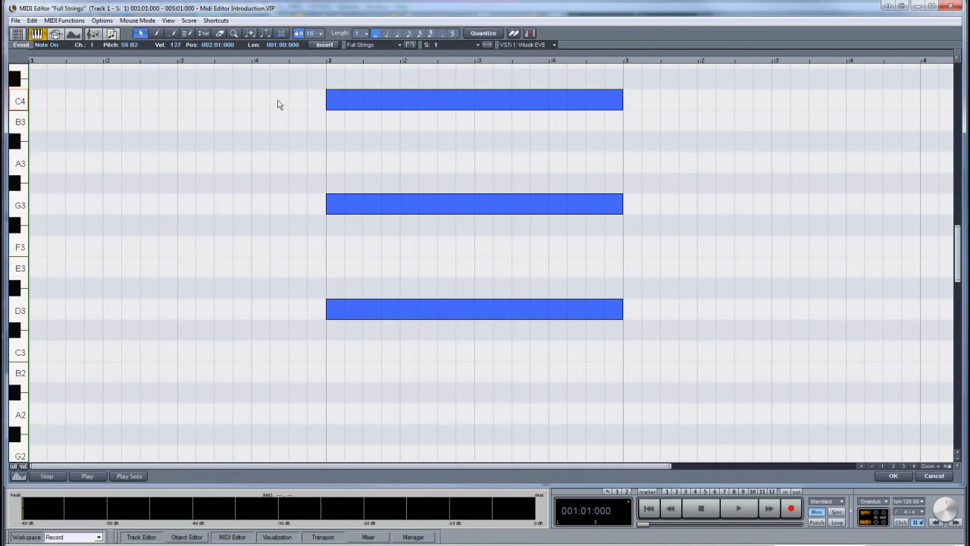
pyautogui.moveTo(300, 95); pyautogui.dragTo(443, 341)
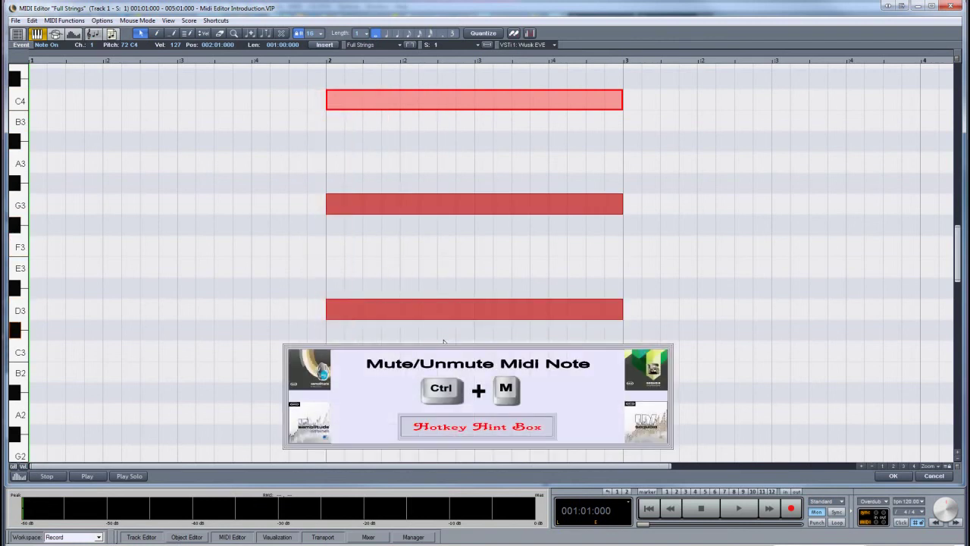
pyautogui.hotkey('ctrl', 'm')
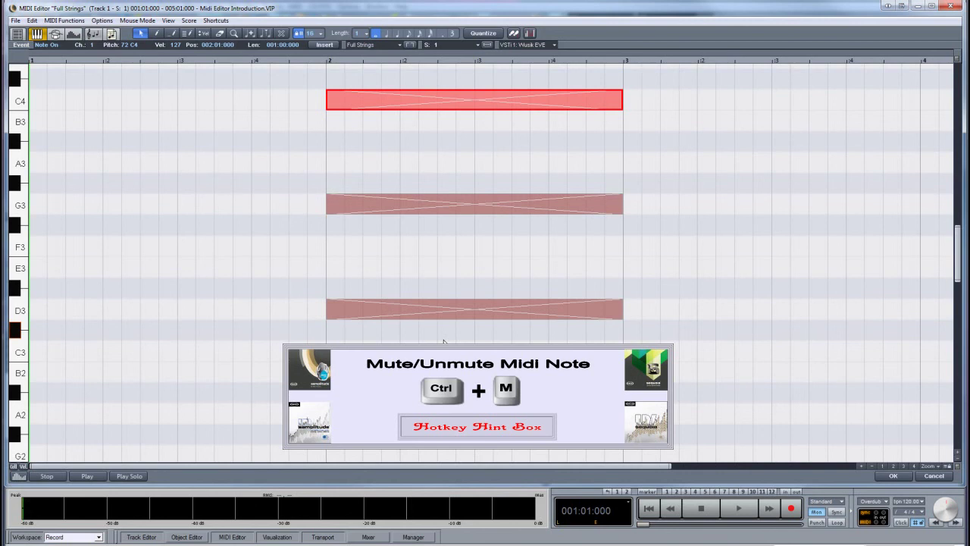
pyautogui.hotkey('ctrl', 'm')
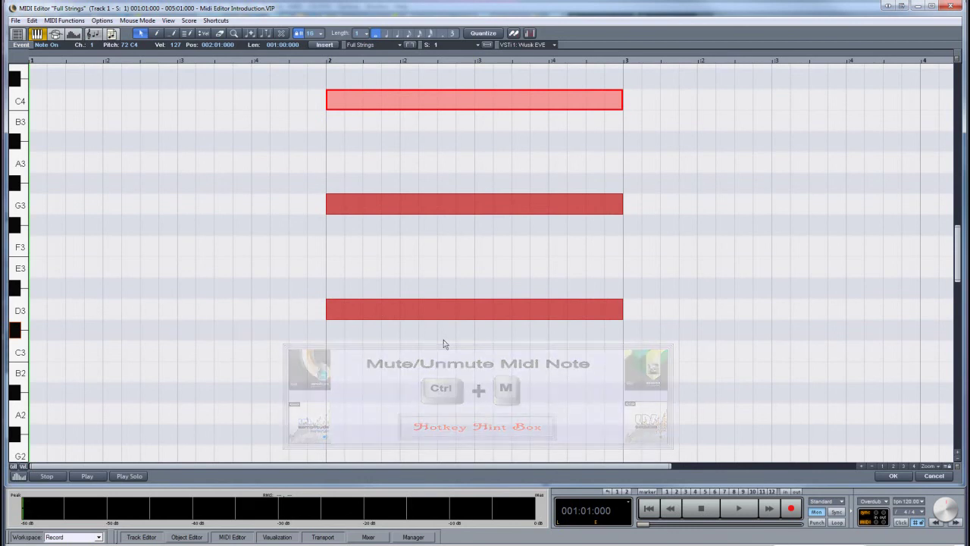